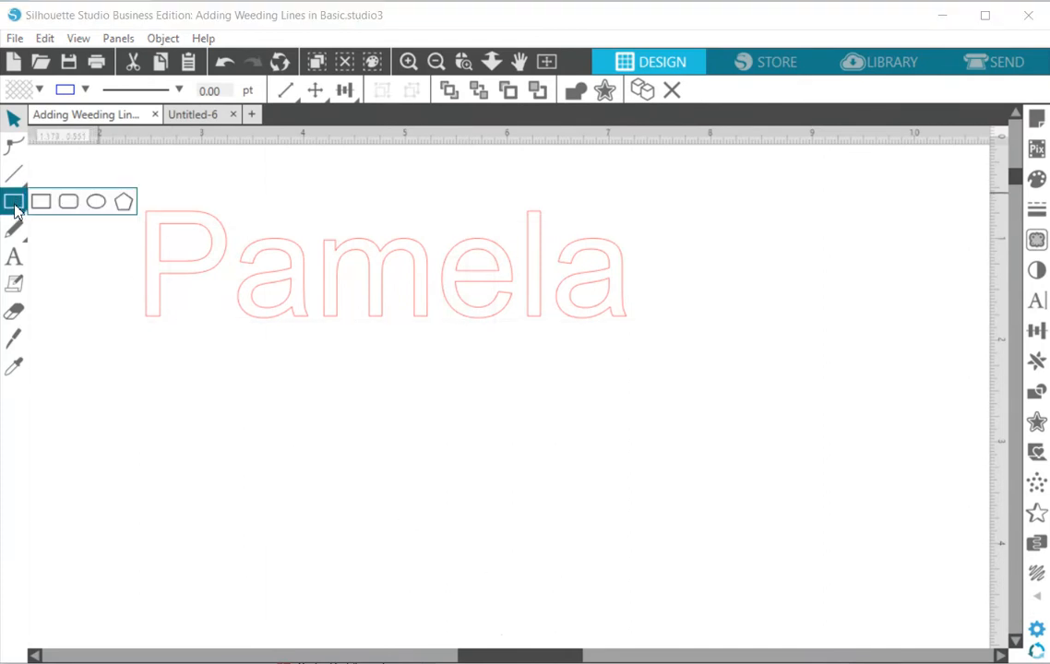
Step: Draw a rectangle about 4.9 by 1.36 in around the single-word name text, with a transparent fill
{"action": "left_click", "coordinate": [38, 204]}
{"action": "mouse_move", "coordinate": [143, 198]}
{"action": "left_mouse_down"}
{"action": "mouse_move", "coordinate": [647, 321]}
{"action": "mouse_move", "coordinate": [641, 335]}
{"action": "left_mouse_up"}
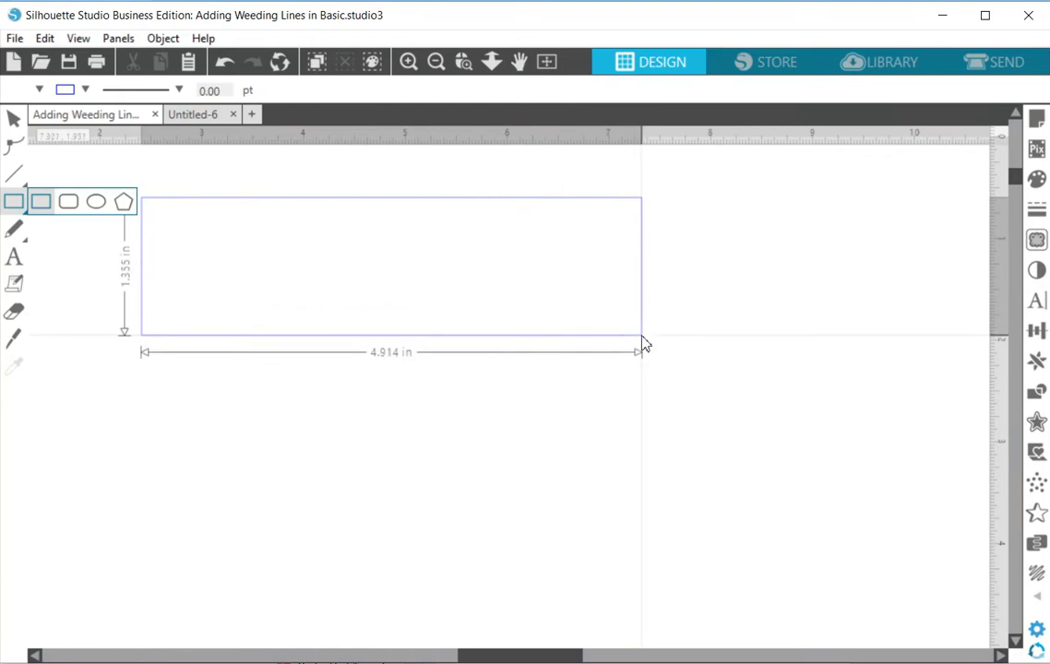
{"action": "left_click", "coordinate": [39, 90]}
{"action": "left_click", "coordinate": [164, 131]}
{"action": "left_click", "coordinate": [424, 429]}
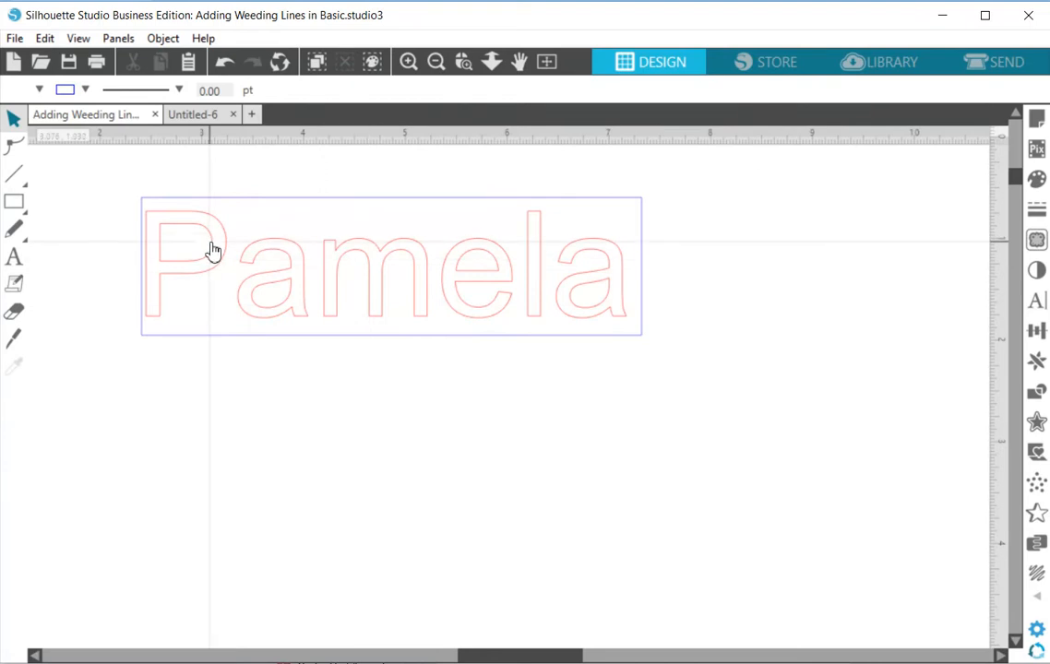
Step: Extend the left side of the rectangle outward until it is about 5.04 in wide
{"action": "left_click", "coordinate": [171, 208]}
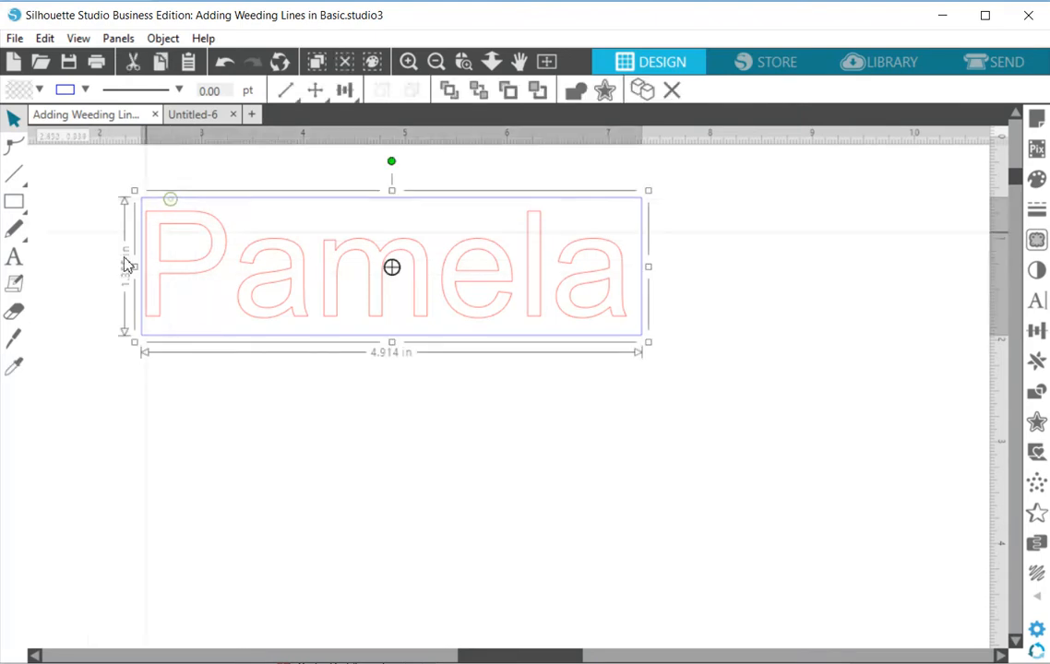
{"action": "left_click_drag", "start_coordinate": [142, 277], "coordinate": [129, 277]}
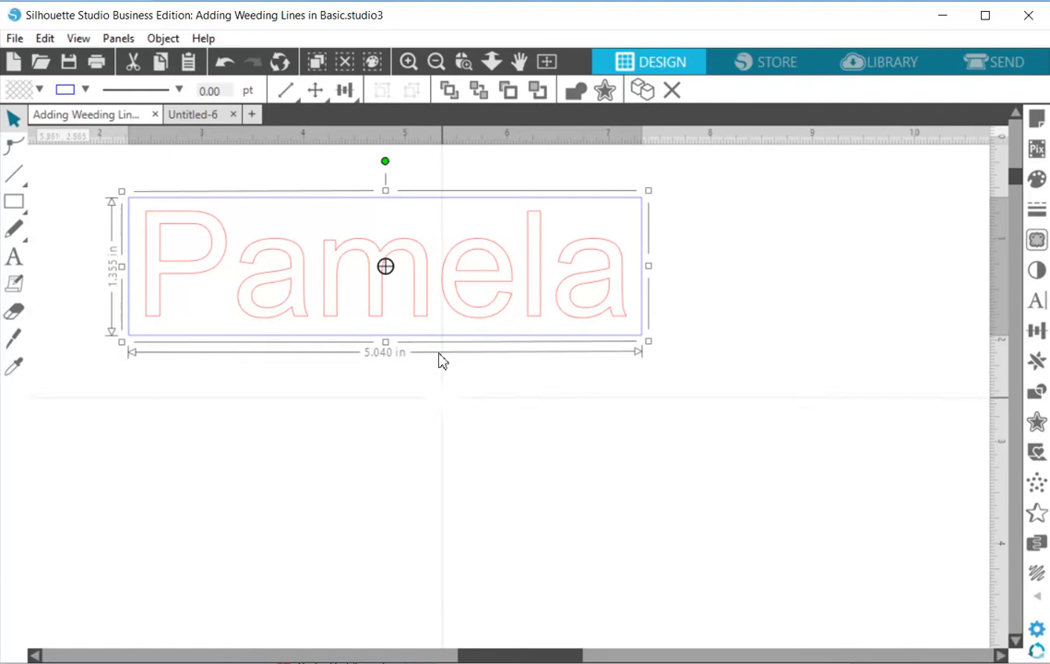
{"action": "left_click", "coordinate": [436, 427]}
Step: Draw a vertical line about 1.39 in tall between the first two letters and copy it into the four remaining letter gaps
{"action": "left_click", "coordinate": [17, 240]}
{"action": "left_click", "coordinate": [13, 172]}
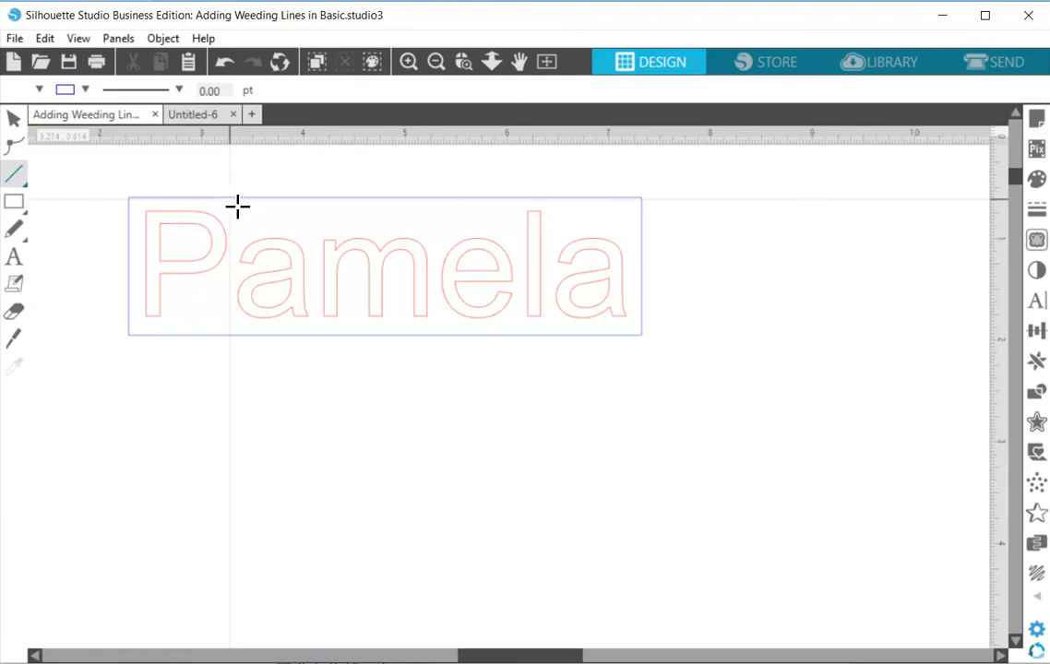
{"action": "mouse_move", "coordinate": [237, 205]}
{"action": "left_mouse_down"}
{"action": "mouse_move", "coordinate": [246, 352]}
{"action": "mouse_move", "coordinate": [237, 345]}
{"action": "left_mouse_up"}
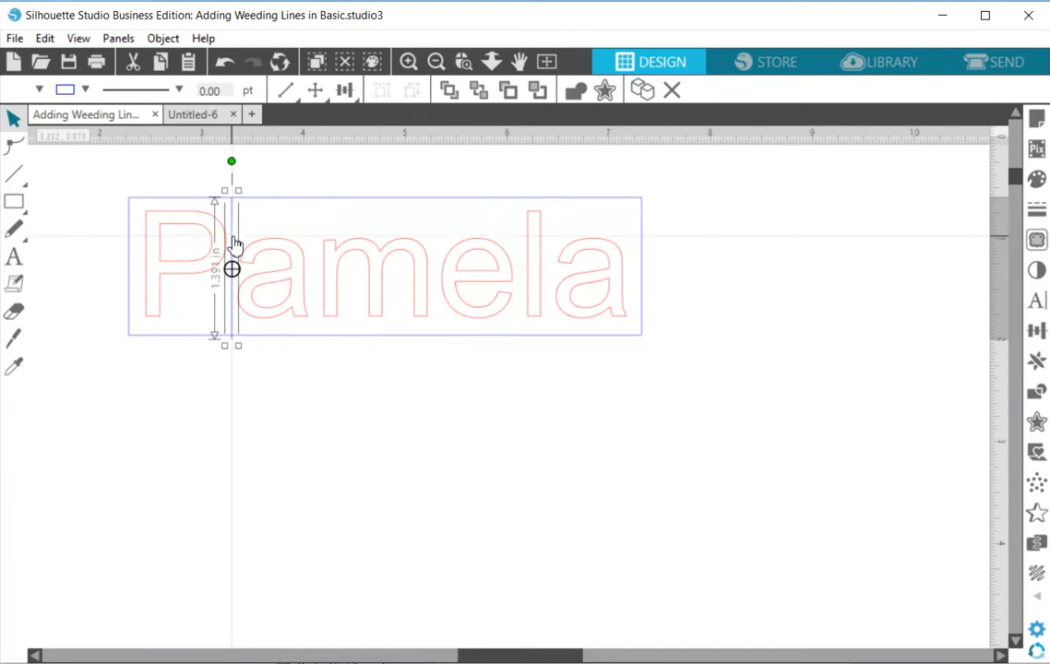
{"action": "left_click_drag", "start_coordinate": [250, 249], "coordinate": [570, 250]}
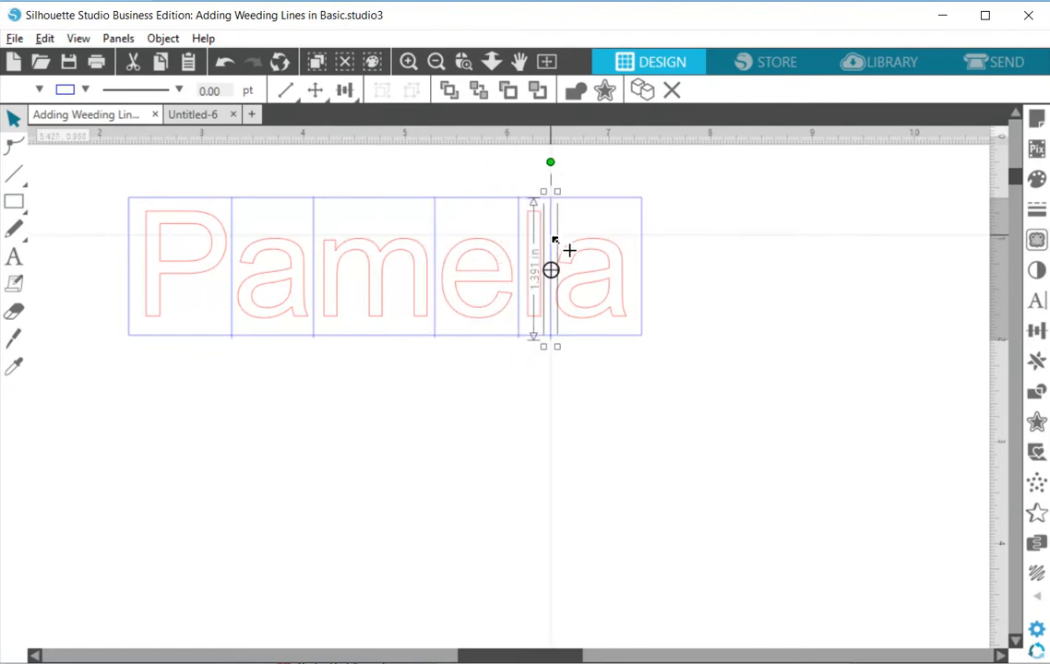
{"action": "left_click", "coordinate": [698, 268]}
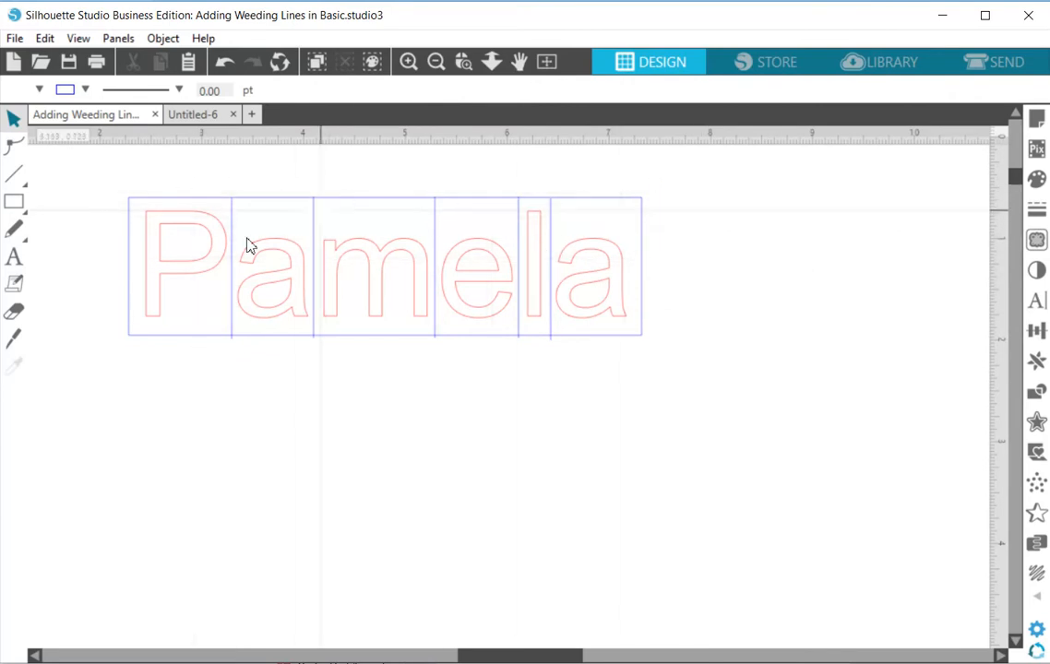
Step: Move the horizontal line above the five-line text block down across the middle of its first row
{"action": "scroll", "coordinate": [382, 365], "scroll_direction": "down", "scroll_amount": 5}
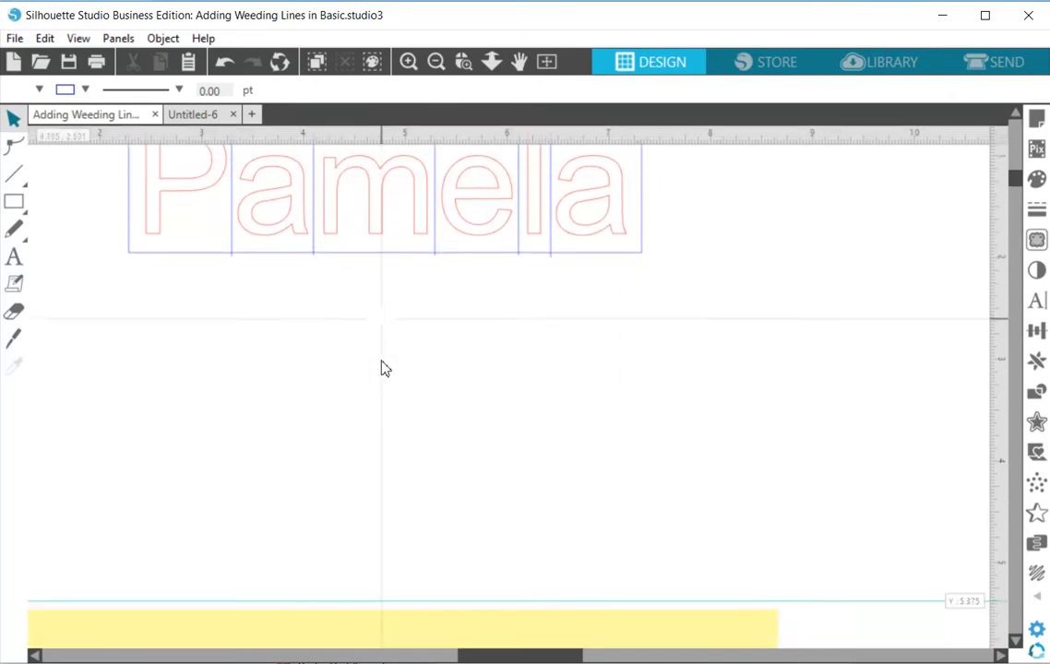
{"action": "scroll", "coordinate": [382, 366], "scroll_direction": "up", "scroll_amount": 5}
{"action": "scroll", "coordinate": [359, 495], "scroll_direction": "down", "scroll_amount": 5}
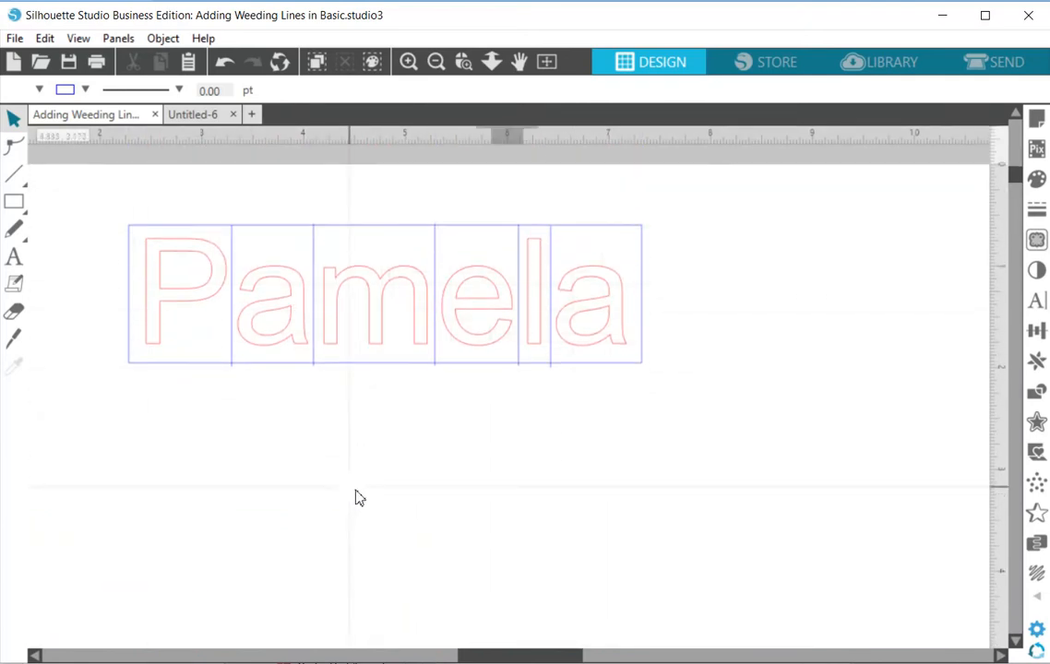
{"action": "scroll", "coordinate": [359, 496], "scroll_direction": "down", "scroll_amount": 5}
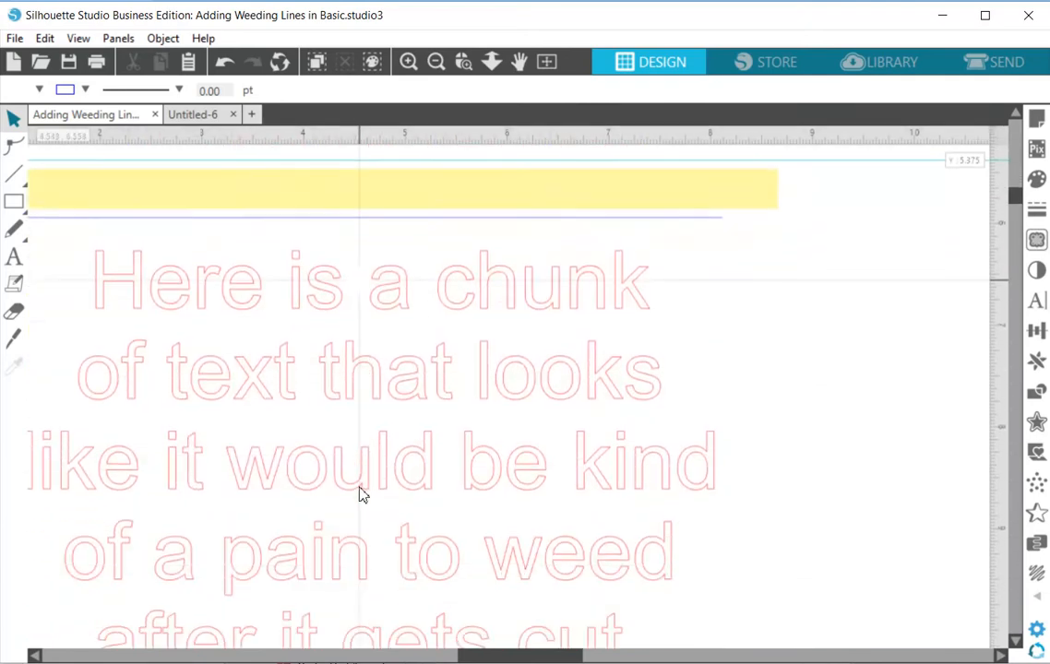
{"action": "scroll", "coordinate": [362, 496], "scroll_direction": "up", "scroll_amount": 1}
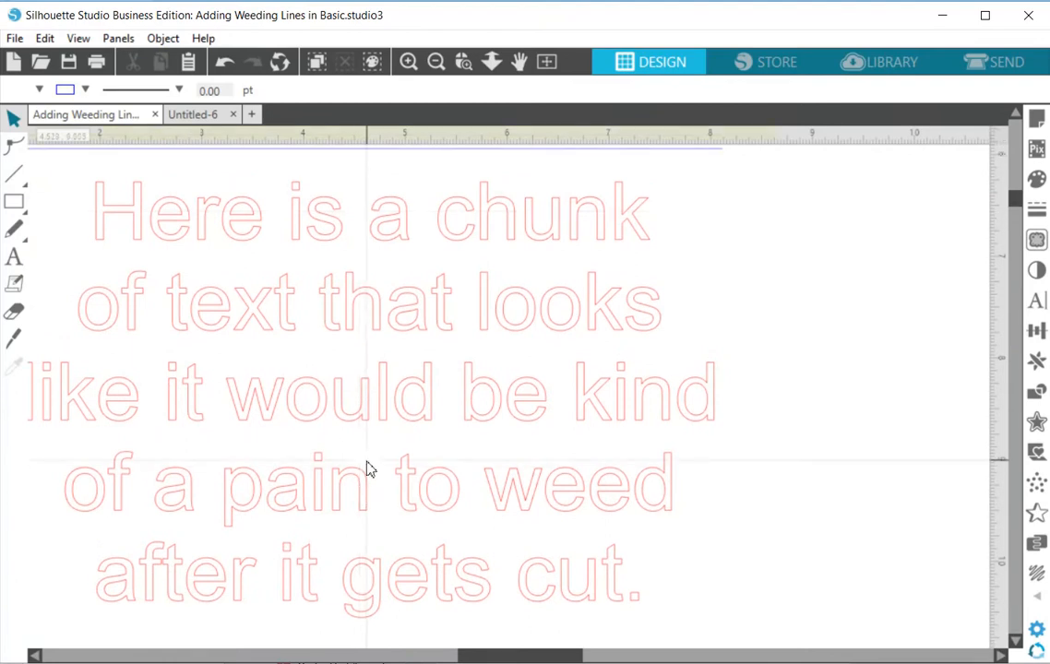
{"action": "left_click_drag", "start_coordinate": [498, 658], "coordinate": [481, 657]}
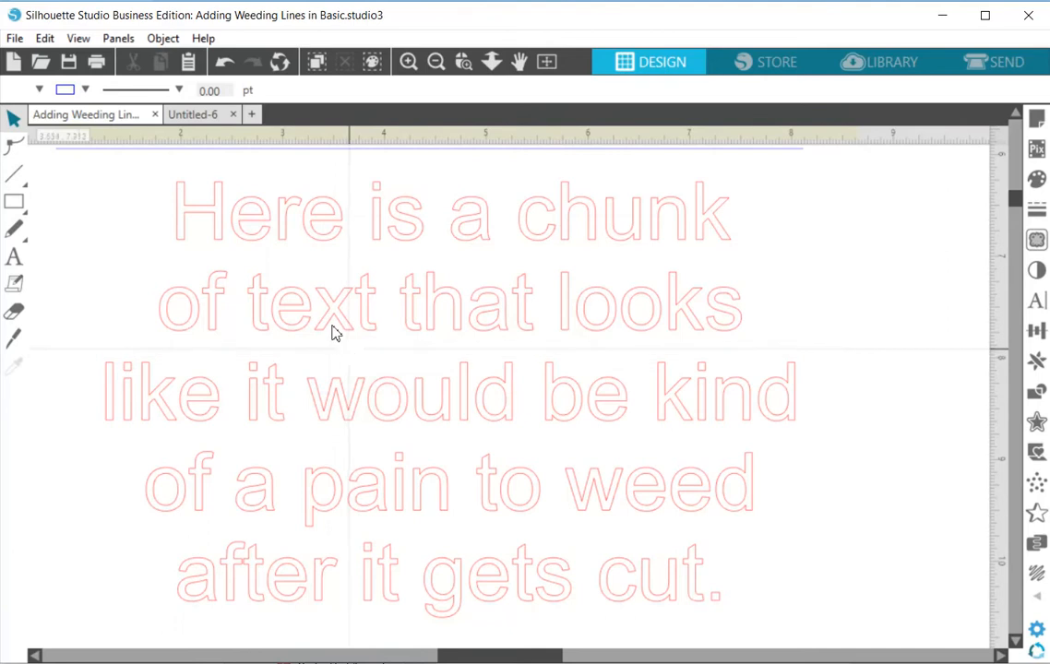
{"action": "scroll", "coordinate": [277, 164], "scroll_direction": "up", "scroll_amount": 1}
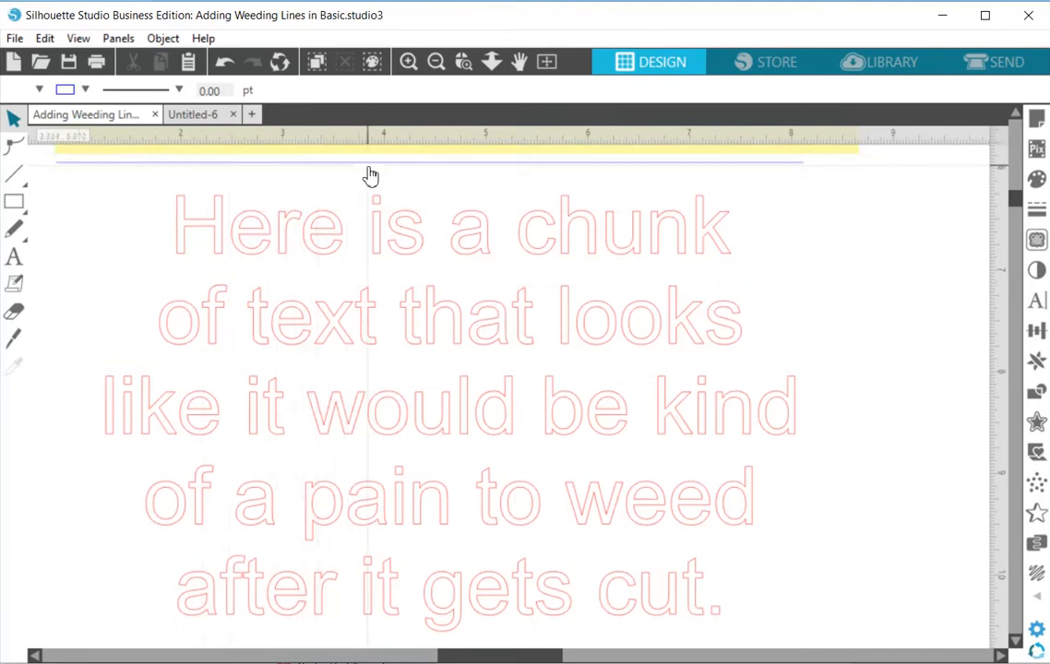
{"action": "left_click_drag", "start_coordinate": [369, 173], "coordinate": [358, 242]}
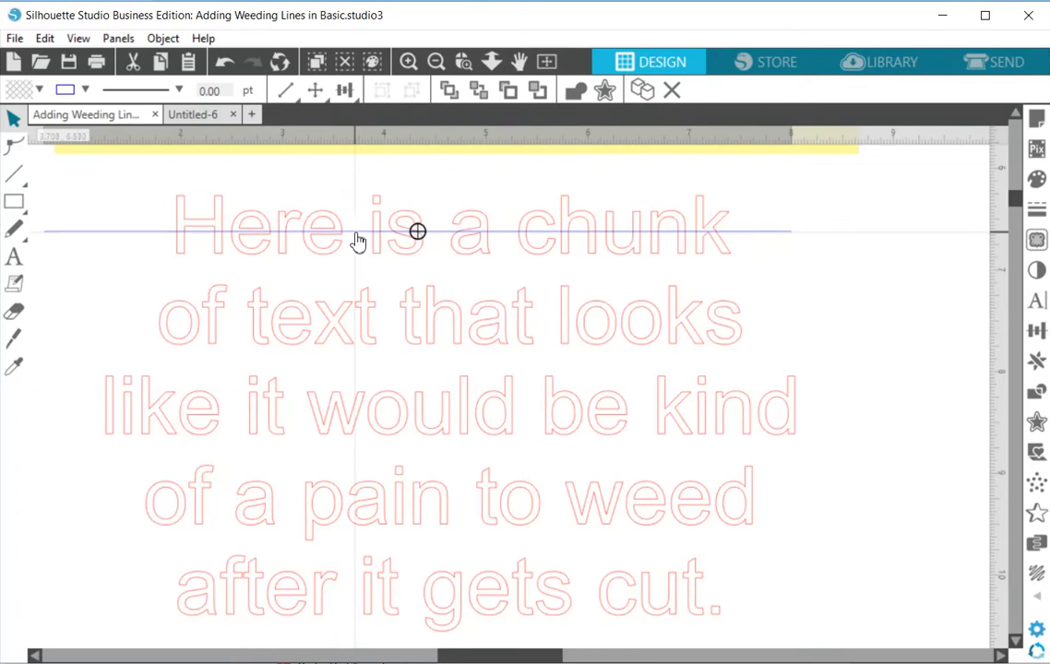
{"action": "left_click", "coordinate": [330, 245]}
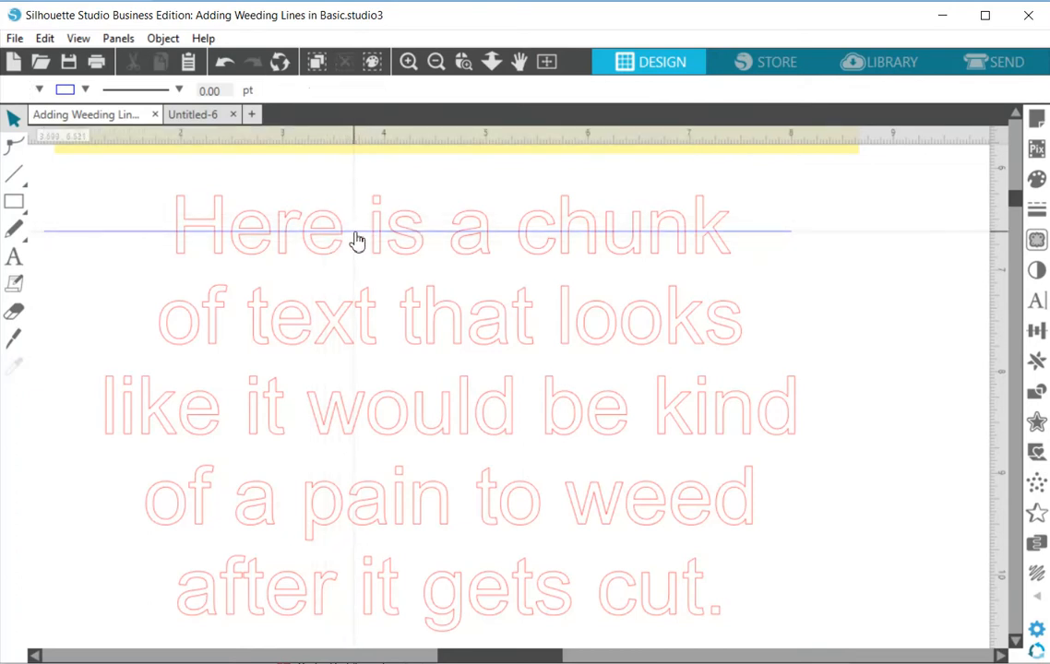
Step: Copy the horizontal line across the middle of each of the other four text rows
{"action": "left_click_drag", "start_coordinate": [372, 246], "coordinate": [388, 506]}
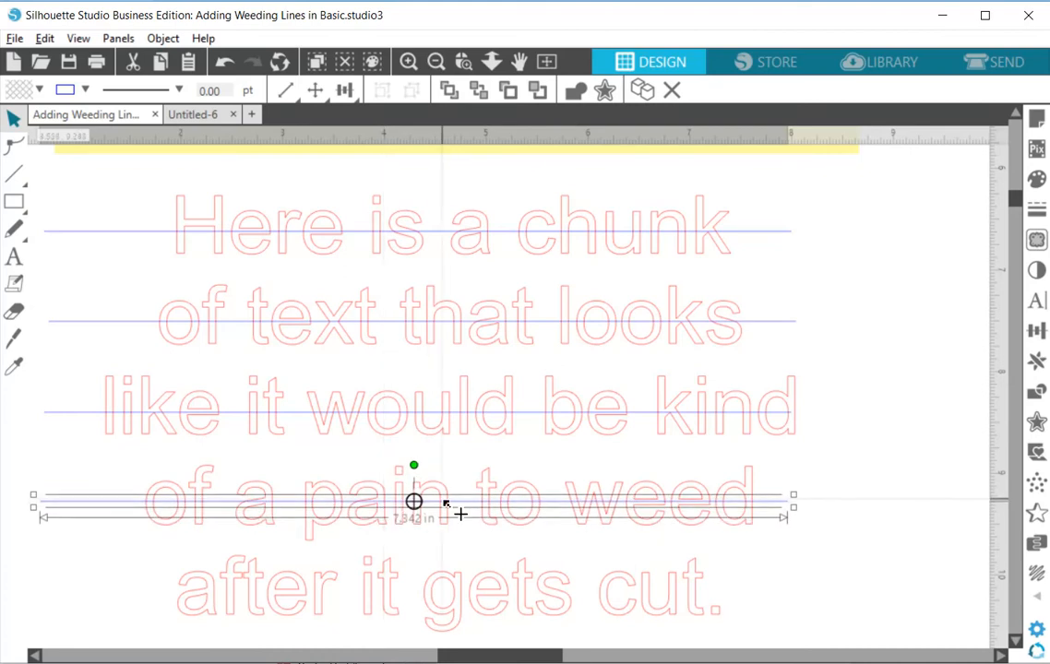
{"action": "left_click_drag", "start_coordinate": [453, 503], "coordinate": [461, 595]}
{"action": "left_click", "coordinate": [820, 556]}
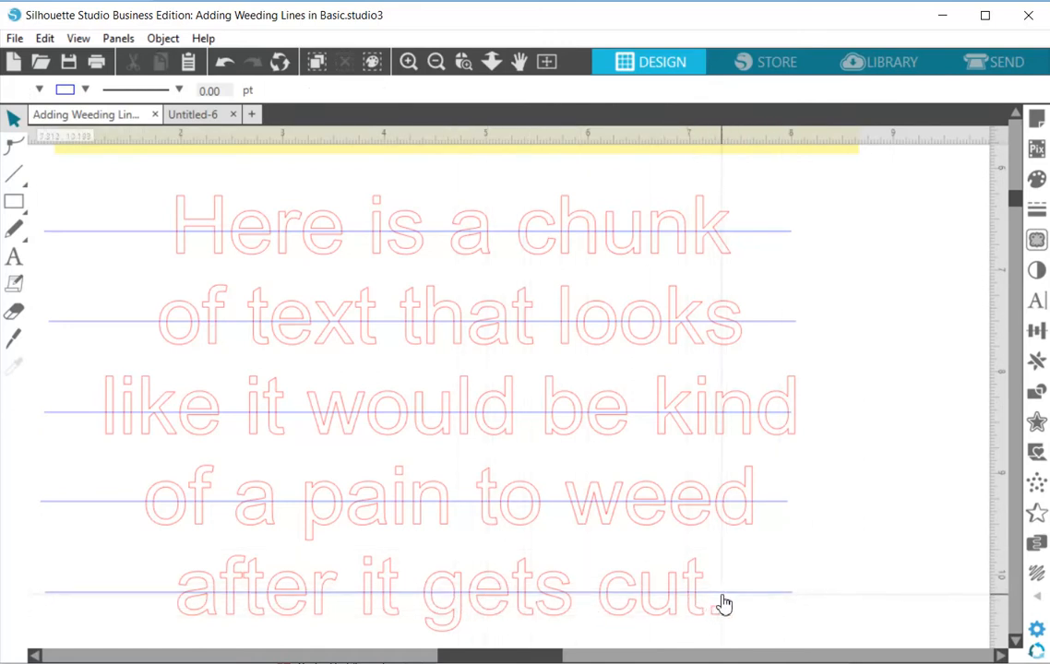
Step: Add copies of the horizontal line in the four gaps between the text rows
{"action": "left_click_drag", "start_coordinate": [727, 599], "coordinate": [728, 283]}
{"action": "mouse_move", "coordinate": [651, 157]}
{"action": "left_mouse_down"}
{"action": "mouse_move", "coordinate": [633, 366]}
{"action": "mouse_move", "coordinate": [653, 200]}
{"action": "mouse_move", "coordinate": [646, 166]}
{"action": "left_mouse_up"}
{"action": "left_click", "coordinate": [600, 277]}
Step: Align all the horizontal lines on their horizontal centers and combine them into one compound path
{"action": "left_click", "coordinate": [221, 218]}
{"action": "left_click", "coordinate": [87, 195]}
{"action": "left_click_drag", "start_coordinate": [39, 203], "coordinate": [89, 621]}
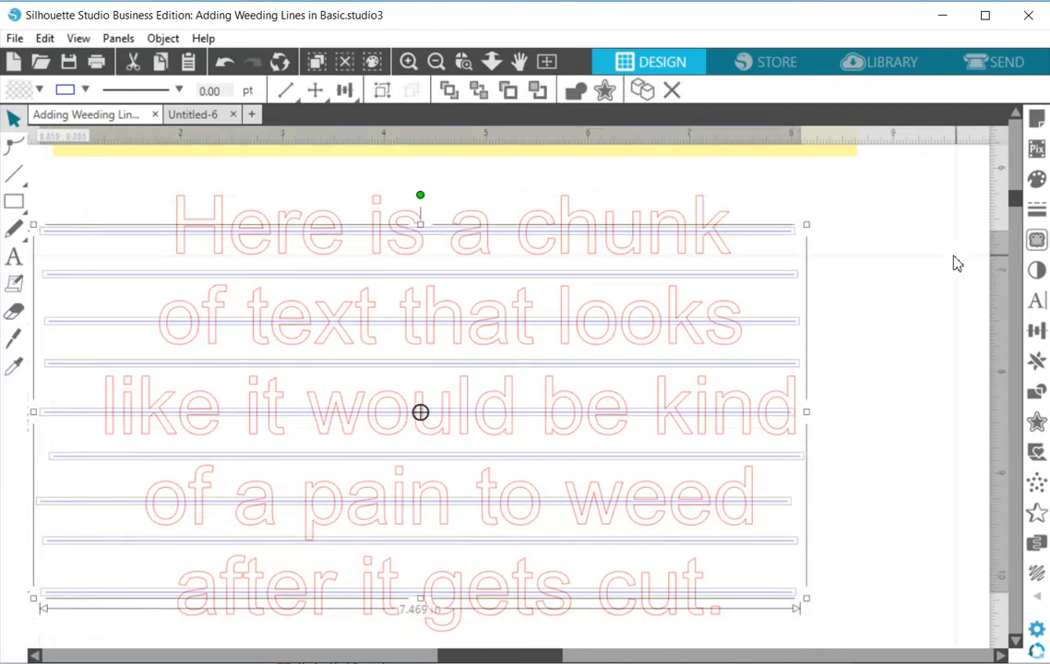
{"action": "left_click", "coordinate": [1035, 332]}
{"action": "left_click", "coordinate": [909, 260]}
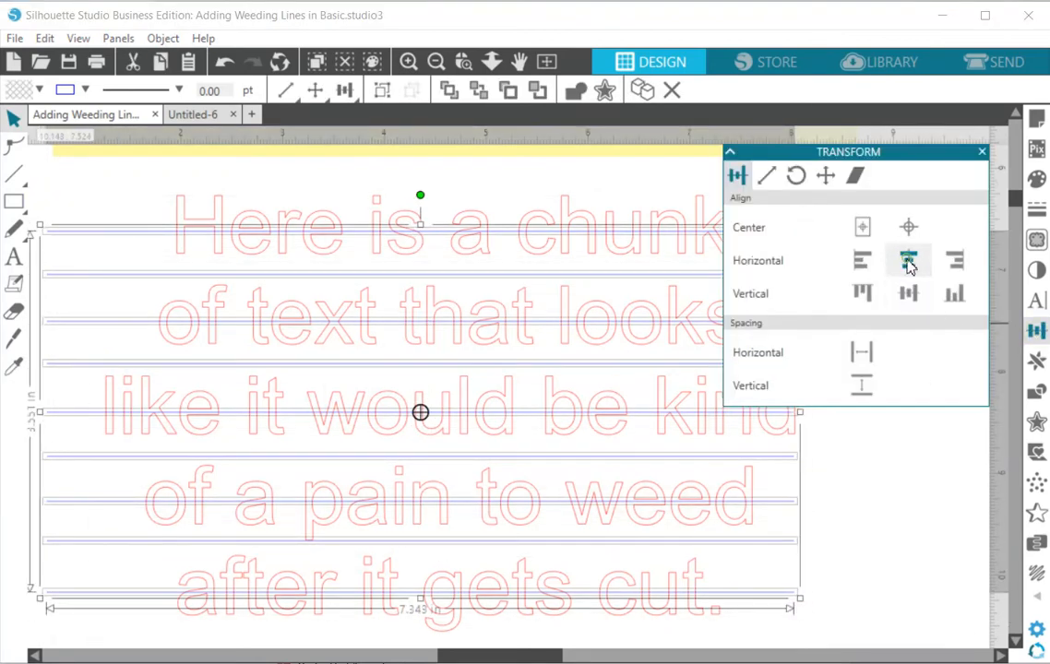
{"action": "right_click", "coordinate": [87, 243]}
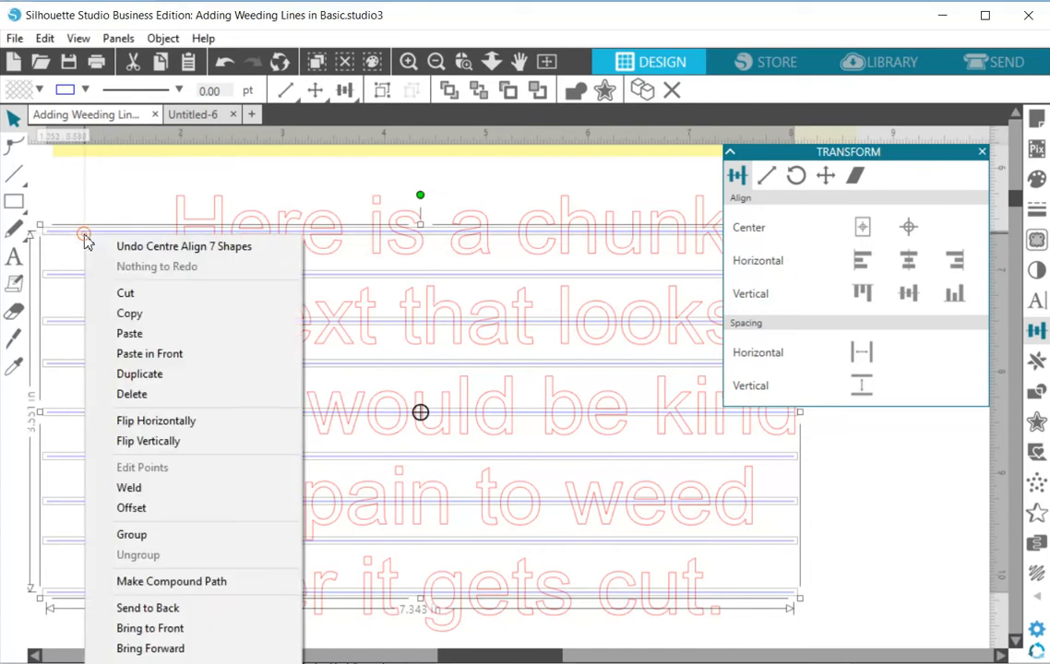
{"action": "left_click", "coordinate": [159, 579]}
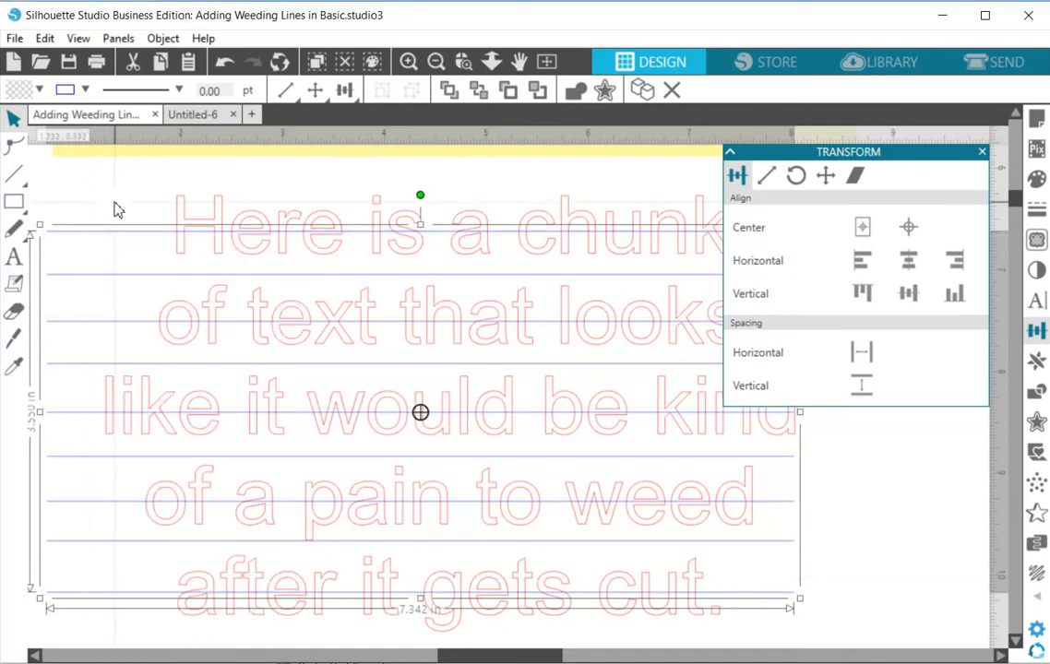
{"action": "left_click", "coordinate": [125, 212]}
Step: Bring the five-line text block to the front of the weeding lines
{"action": "left_click", "coordinate": [178, 216]}
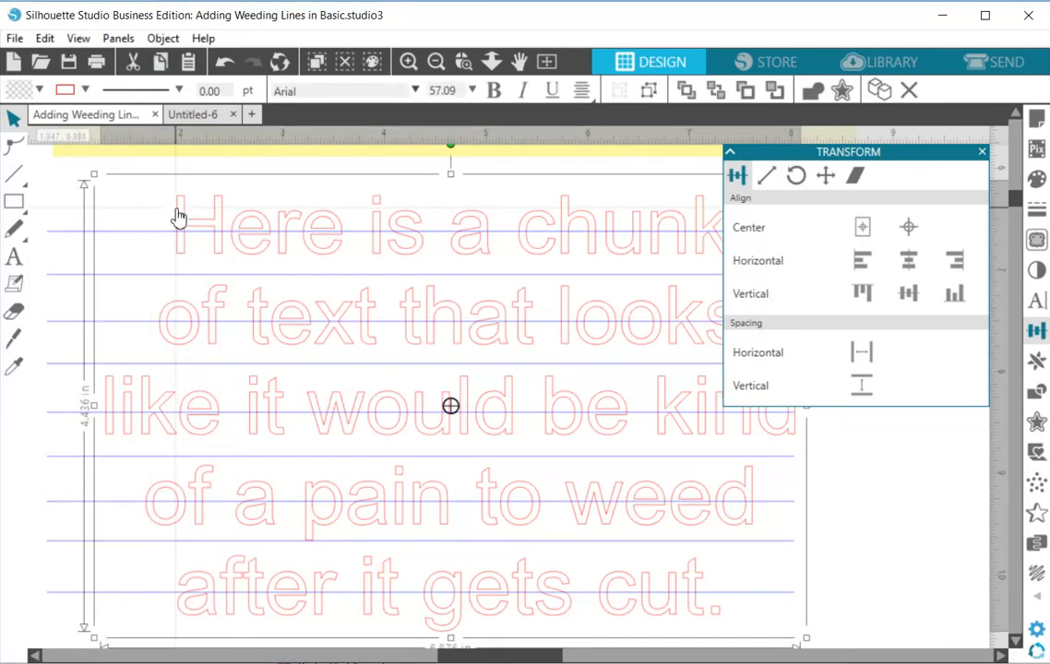
{"action": "right_click", "coordinate": [178, 216]}
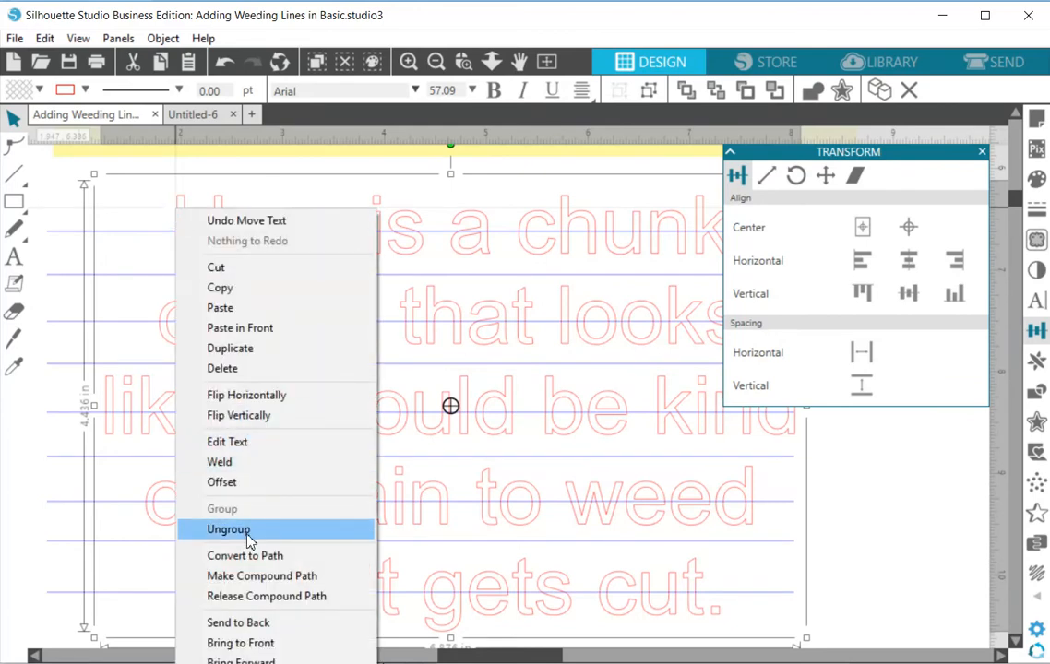
{"action": "left_click", "coordinate": [237, 646]}
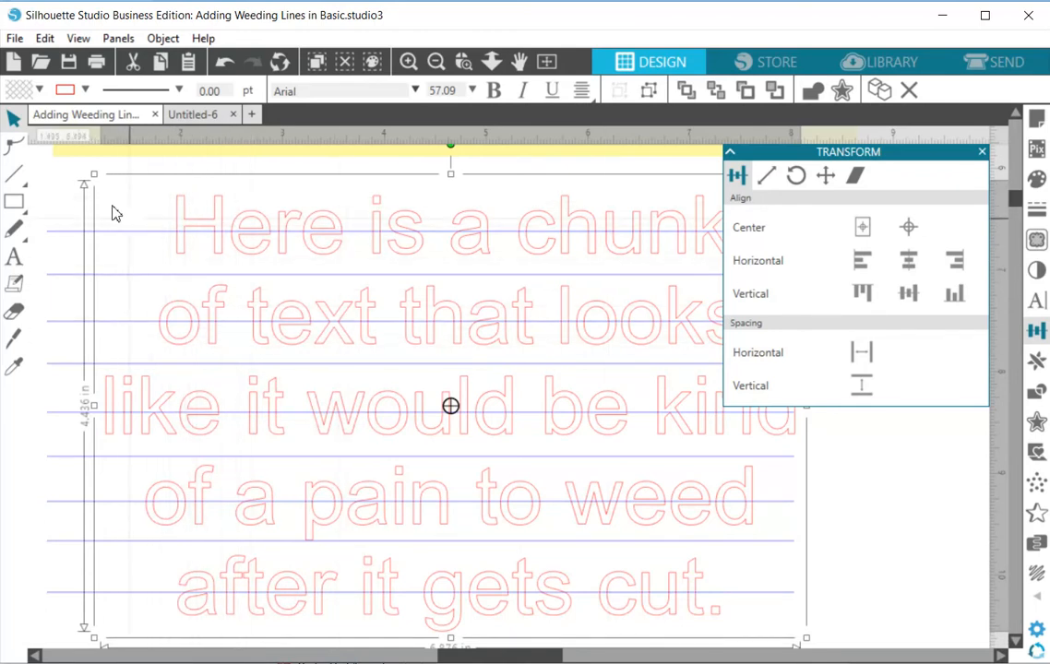
{"action": "left_click", "coordinate": [66, 207]}
{"action": "left_click_drag", "start_coordinate": [102, 187], "coordinate": [206, 274]}
{"action": "left_click", "coordinate": [244, 187]}
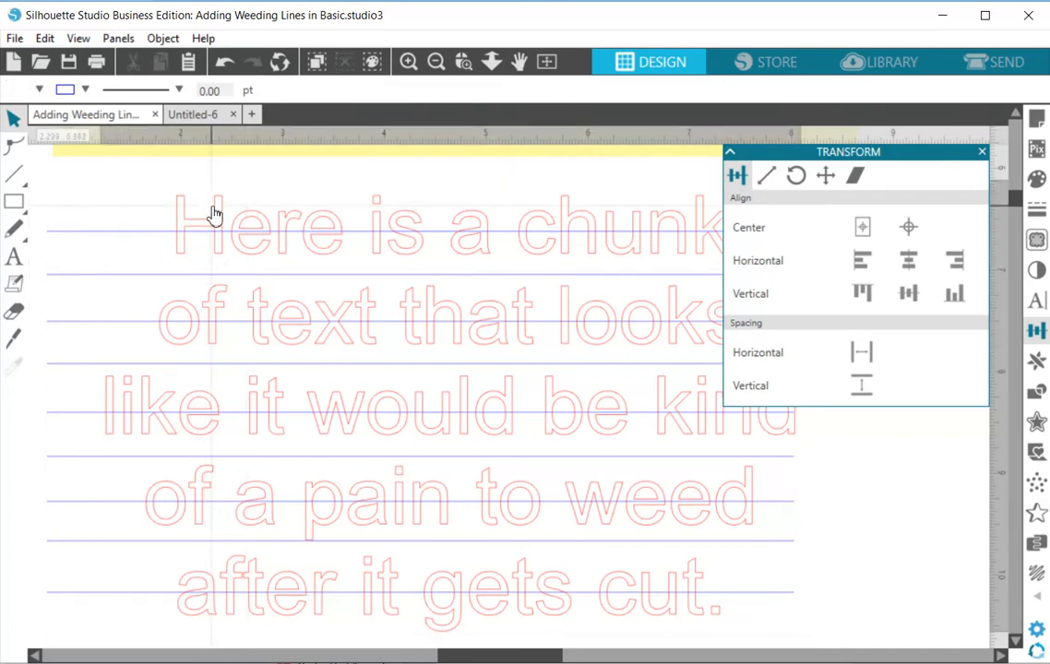
{"action": "double_click", "coordinate": [212, 205]}
{"action": "right_click", "coordinate": [212, 206]}
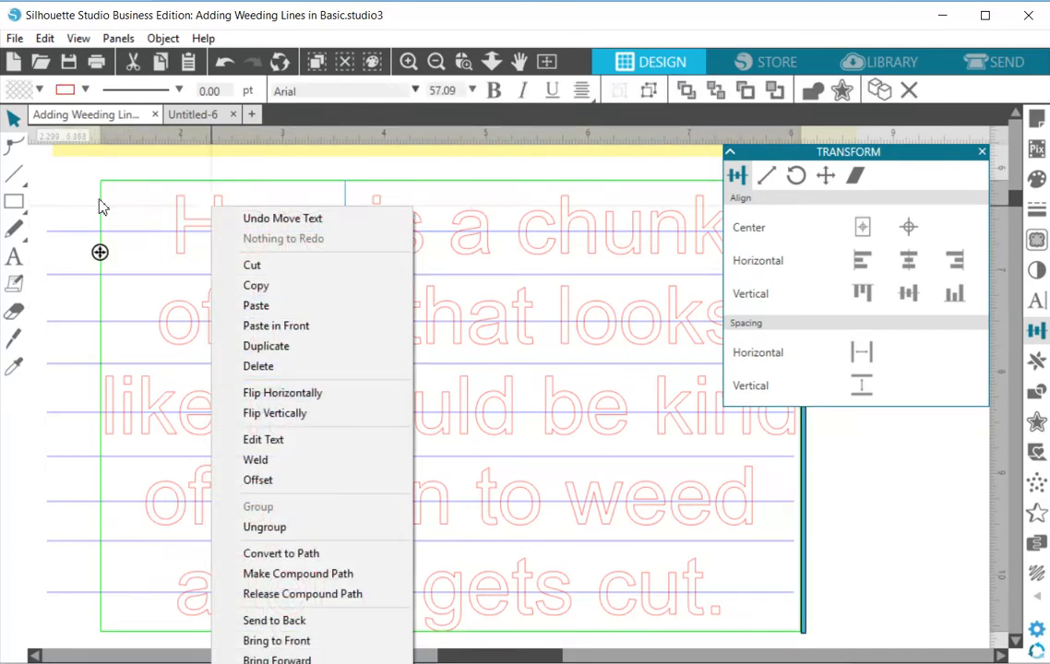
{"action": "left_click", "coordinate": [102, 208]}
Step: Copy the five-line text block to the clipboard
{"action": "left_click", "coordinate": [188, 214]}
{"action": "right_click", "coordinate": [189, 212]}
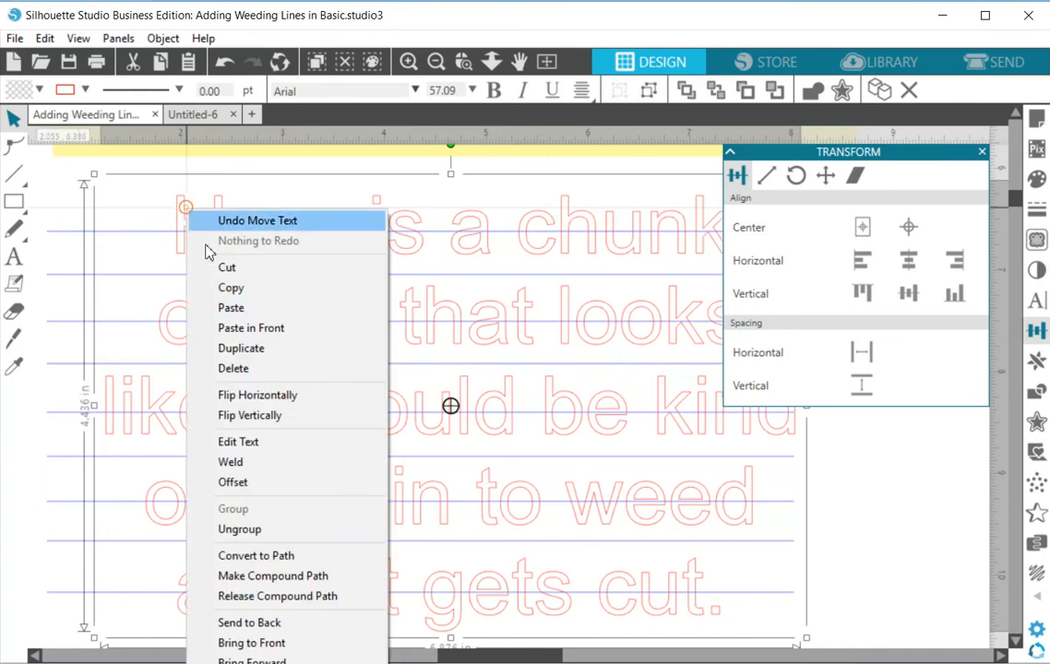
{"action": "left_click", "coordinate": [229, 288]}
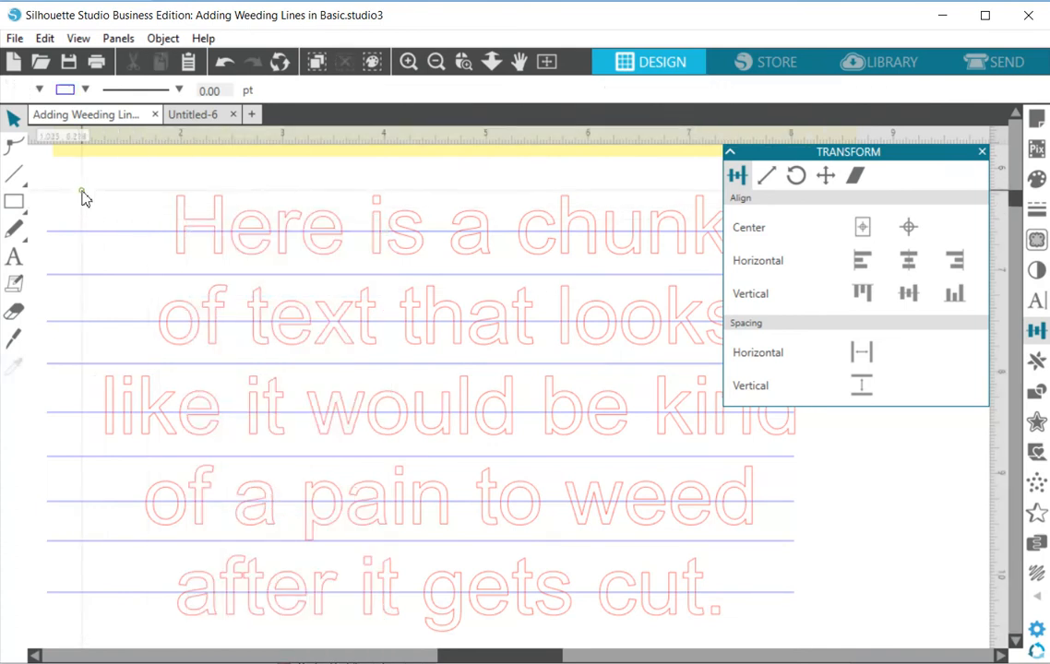
Step: Subtract the text block from the compound weeding lines so that no line crosses inside the letters
{"action": "left_click_drag", "start_coordinate": [93, 189], "coordinate": [225, 298]}
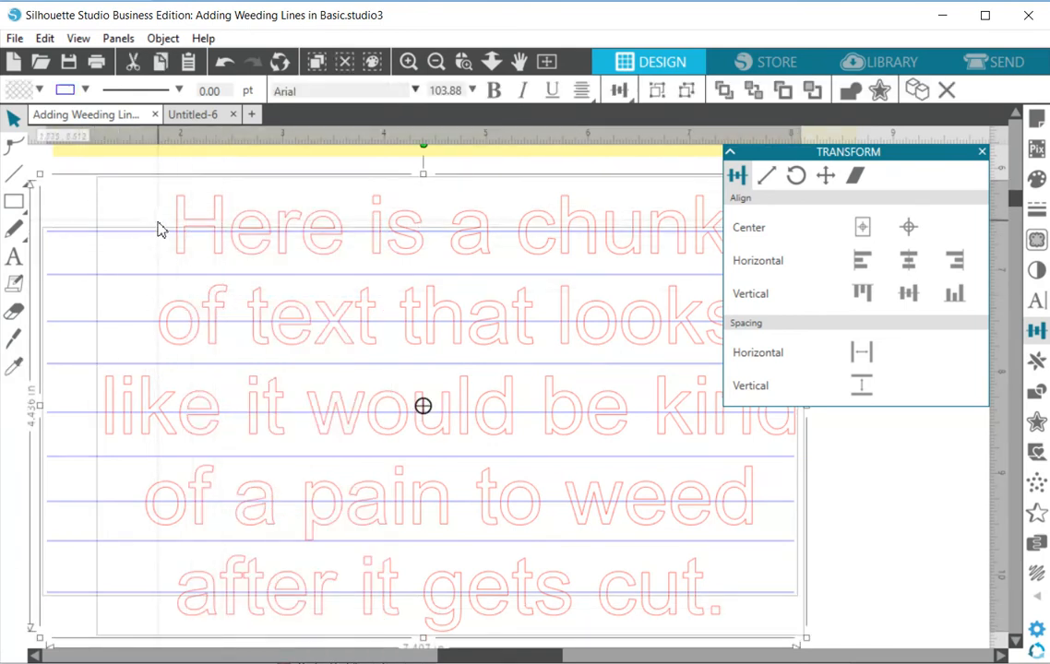
{"action": "left_click", "coordinate": [163, 38]}
{"action": "mouse_move", "coordinate": [235, 166]}
{"action": "left_click", "coordinate": [443, 203]}
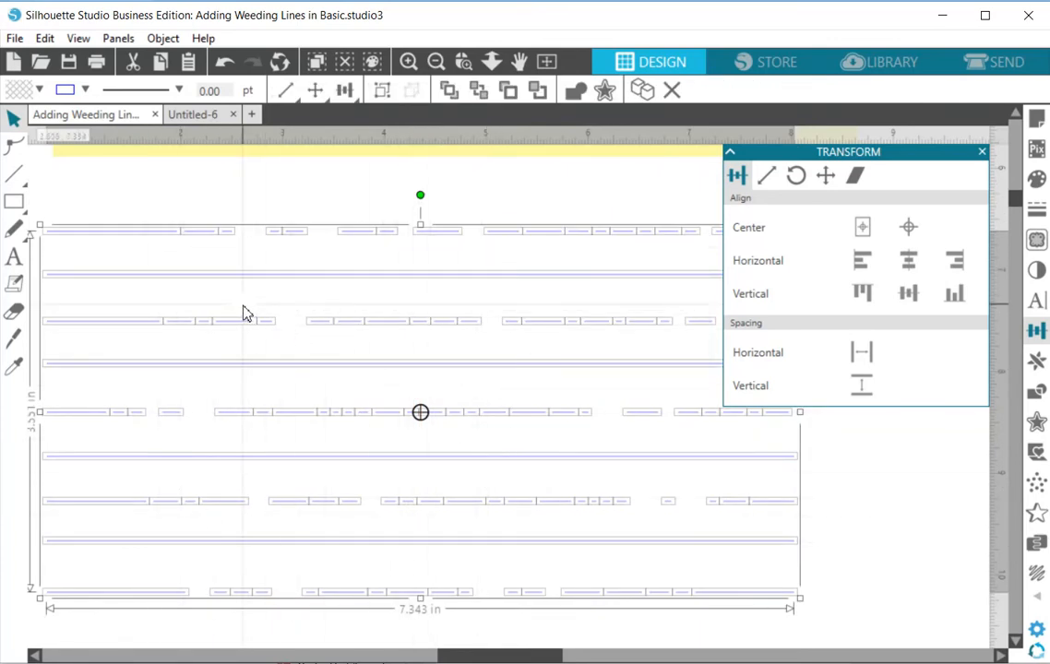
Step: Paste the copied text block in front at its original place and close the transform settings
{"action": "right_click", "coordinate": [244, 314]}
{"action": "left_click", "coordinate": [339, 392]}
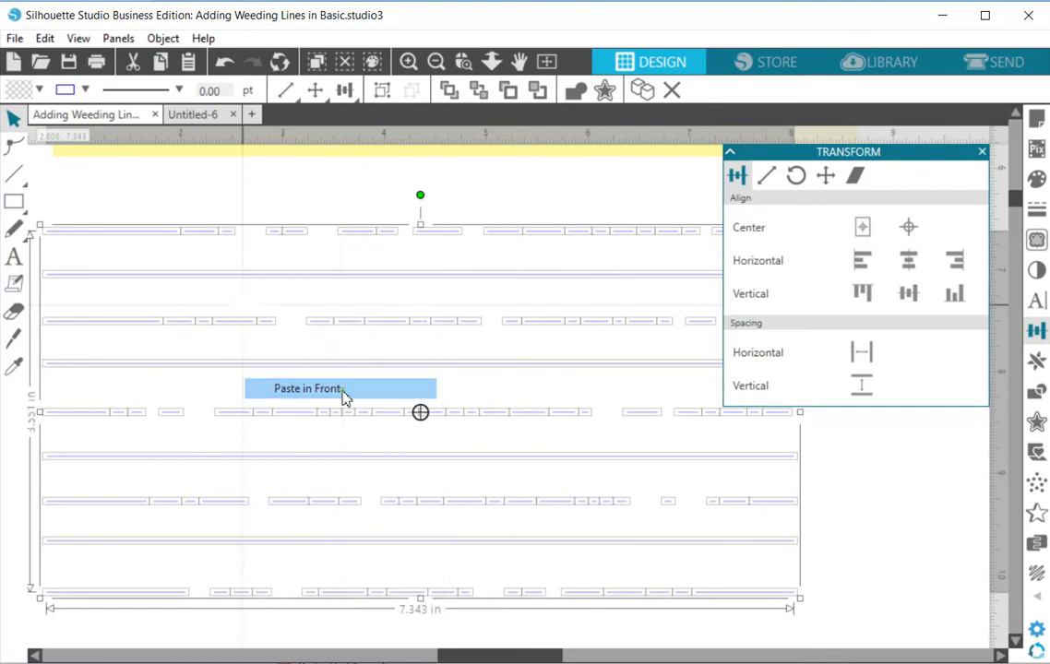
{"action": "left_click", "coordinate": [982, 153]}
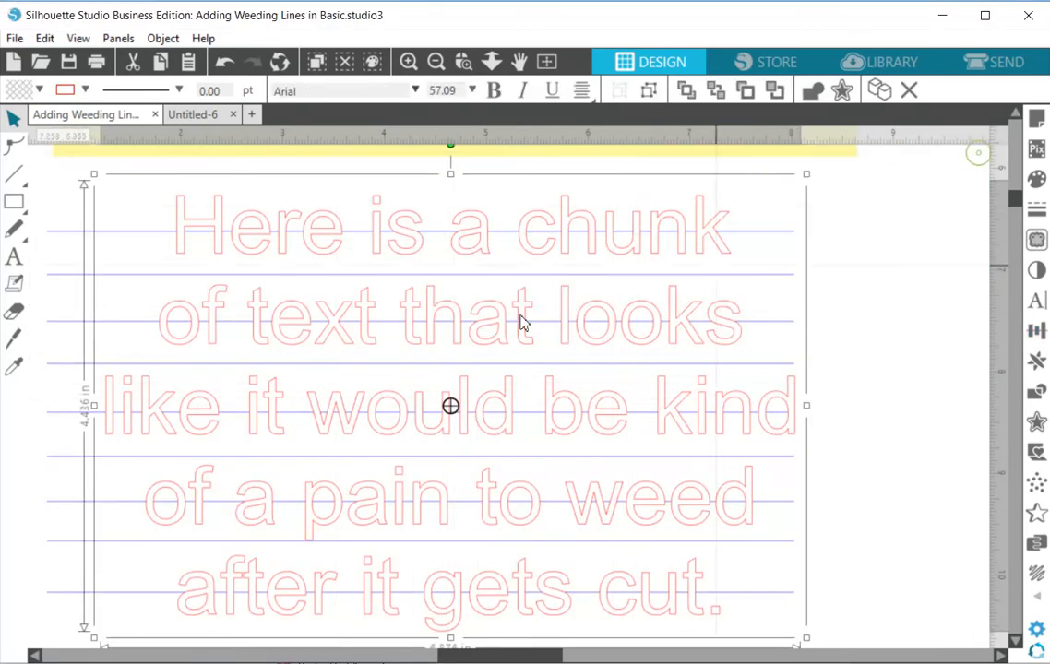
{"action": "left_click", "coordinate": [760, 348]}
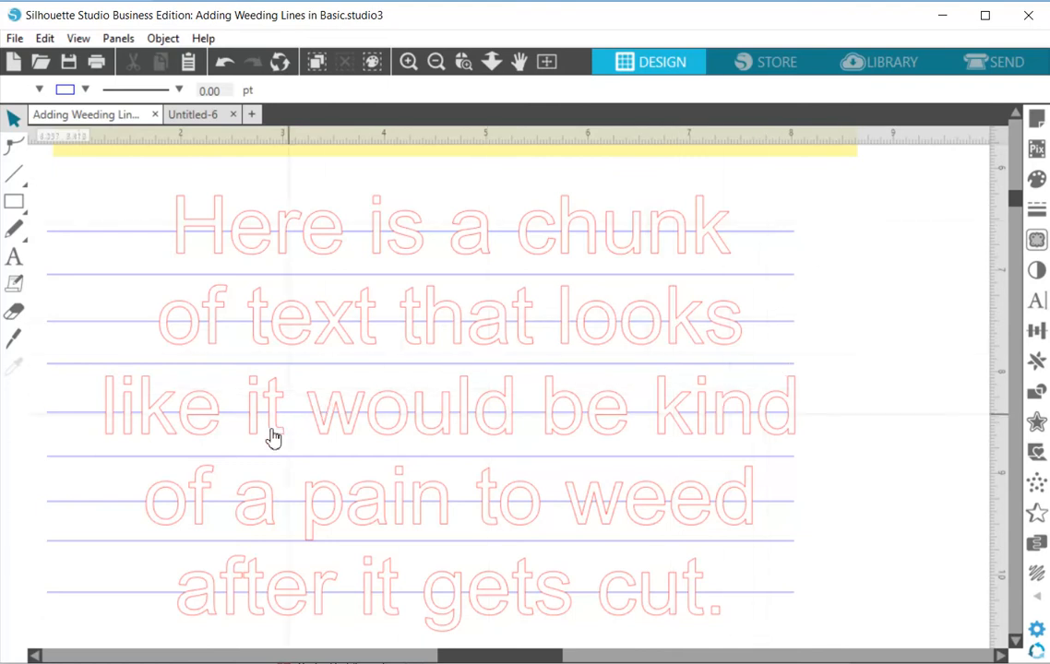
{"action": "left_click", "coordinate": [179, 323]}
{"action": "left_click", "coordinate": [277, 340]}
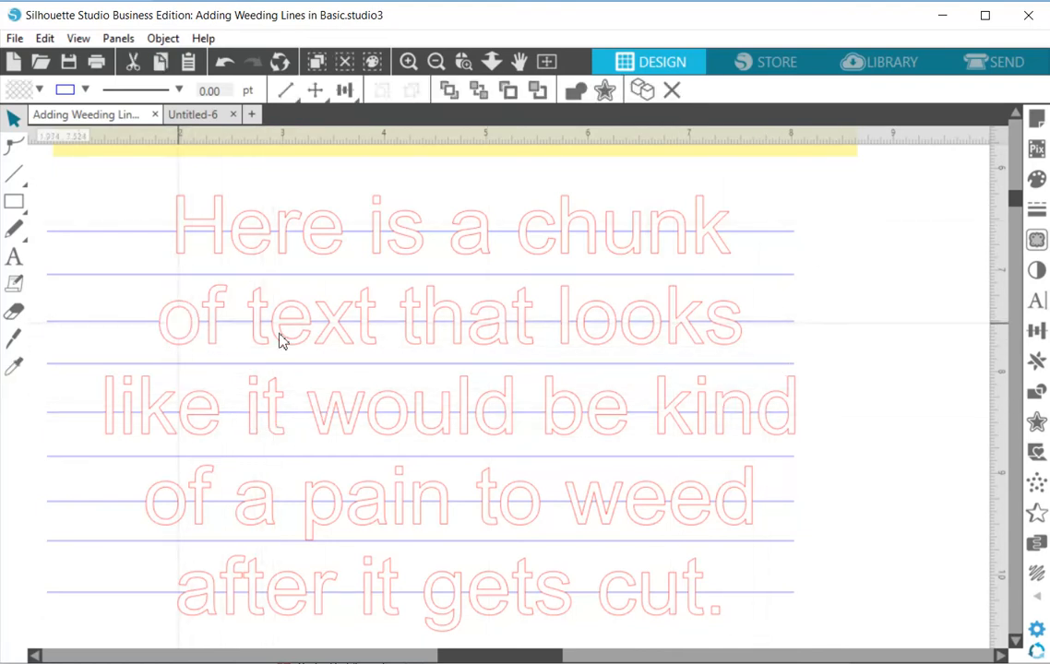
Step: Delete the leftover weeding-line pieces inside enclosed letters such as the b and o in the text block's third line
{"action": "left_click", "coordinate": [599, 330]}
{"action": "left_click", "coordinate": [781, 419]}
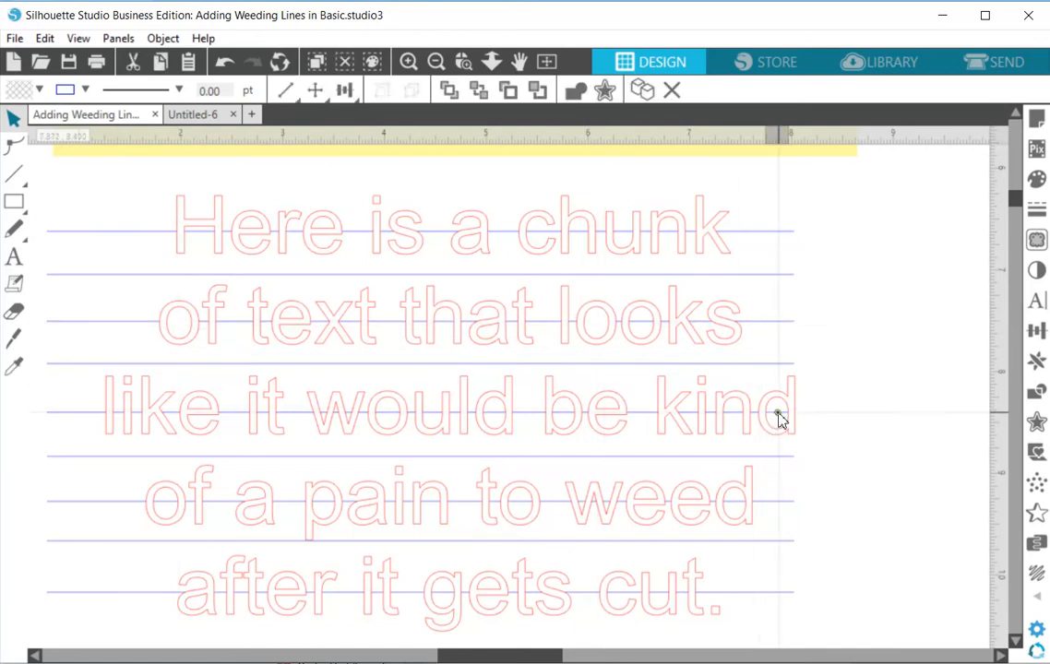
{"action": "left_click", "coordinate": [651, 331]}
{"action": "left_click", "coordinate": [648, 328]}
{"action": "left_click", "coordinate": [880, 423]}
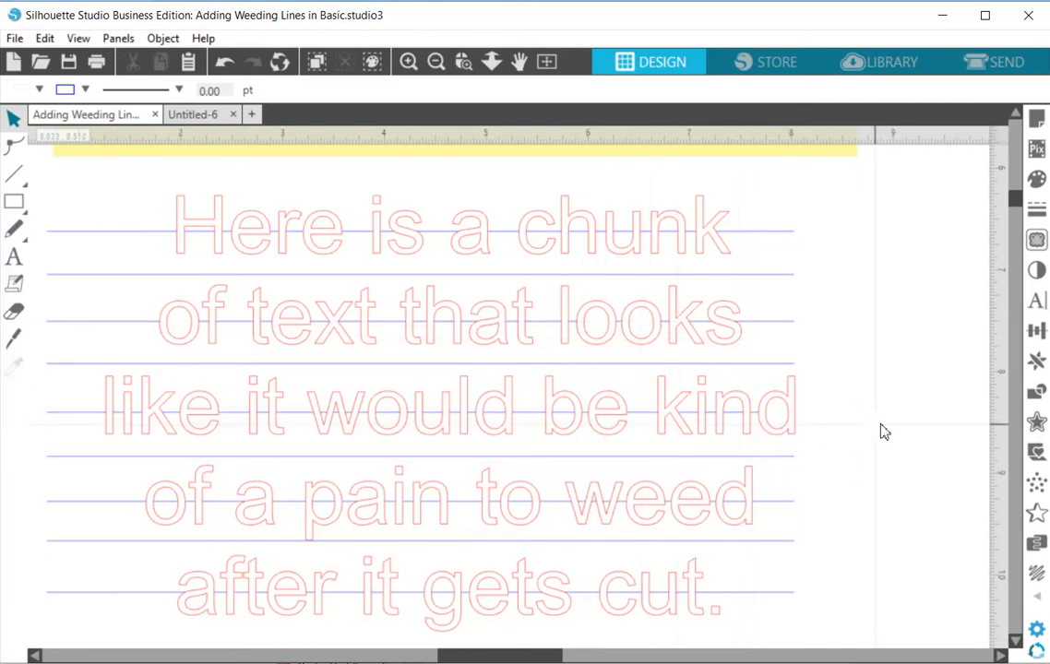
{"action": "left_click", "coordinate": [563, 421]}
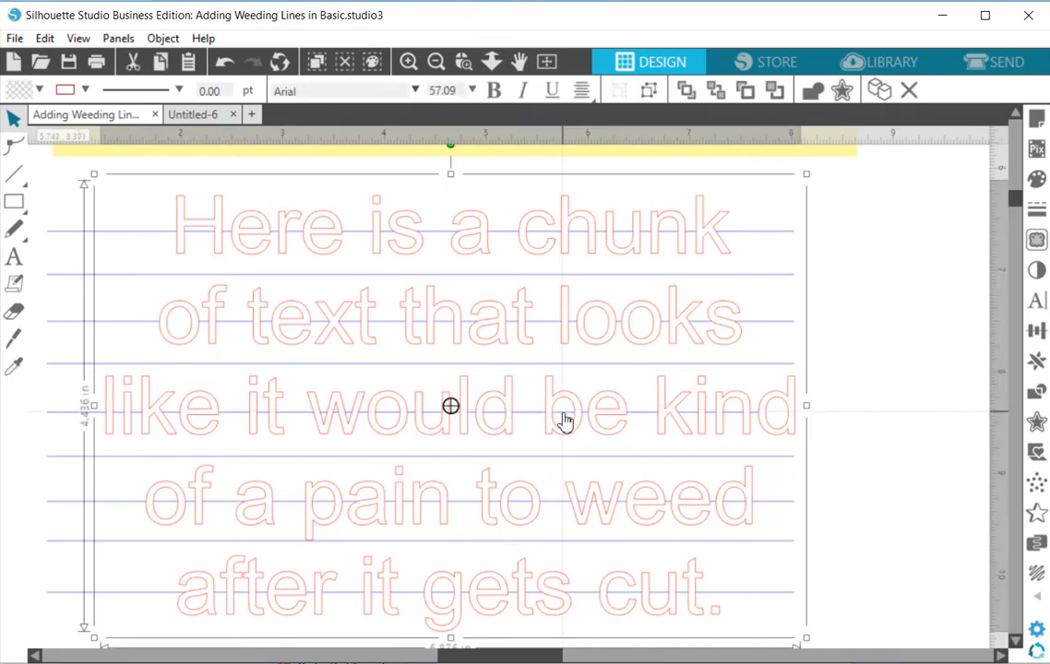
{"action": "left_click", "coordinate": [566, 420]}
{"action": "key", "text": "Delete"}
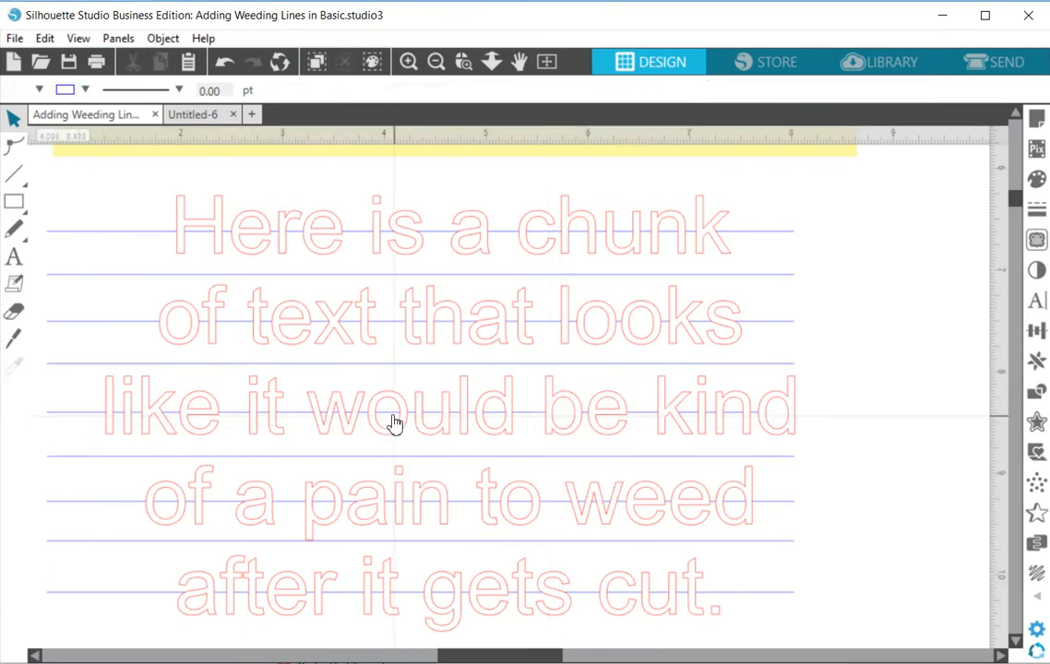
{"action": "left_click", "coordinate": [390, 414]}
{"action": "key", "text": "Delete"}
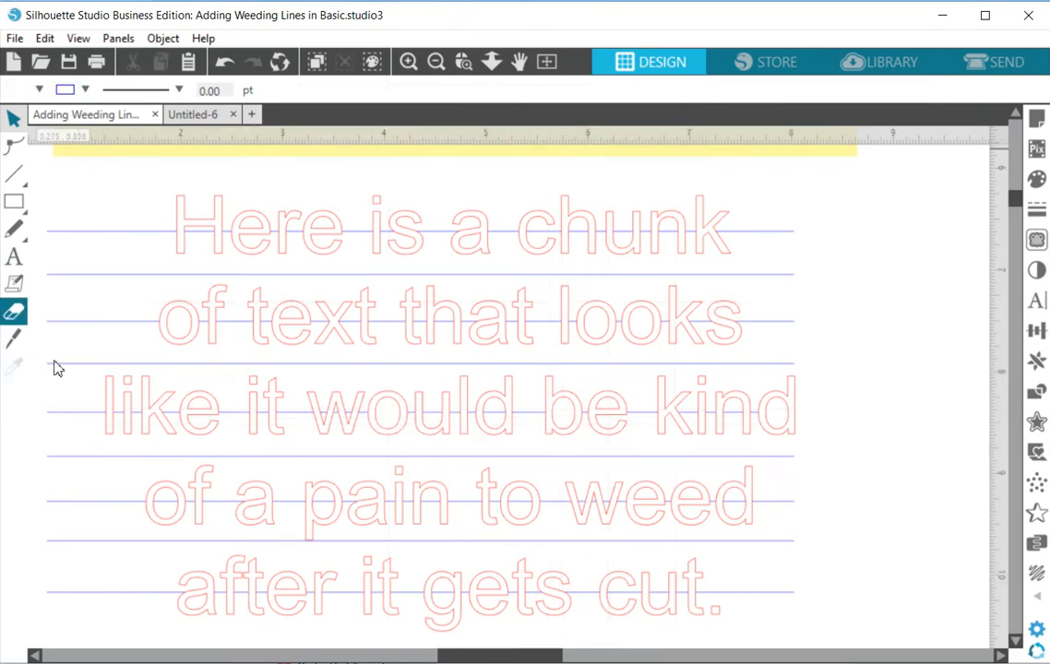
Step: Place three vertical weeding lines over the circles, one running through the middle of each column
{"action": "scroll", "coordinate": [265, 429], "scroll_direction": "down", "scroll_amount": 2}
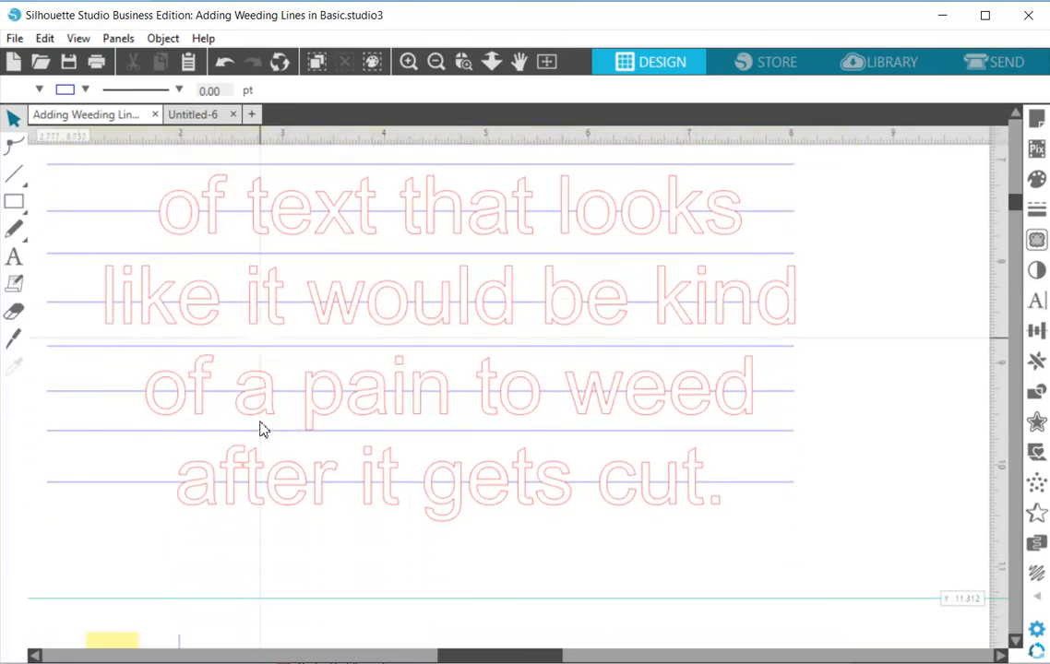
{"action": "scroll", "coordinate": [261, 429], "scroll_direction": "down", "scroll_amount": 8}
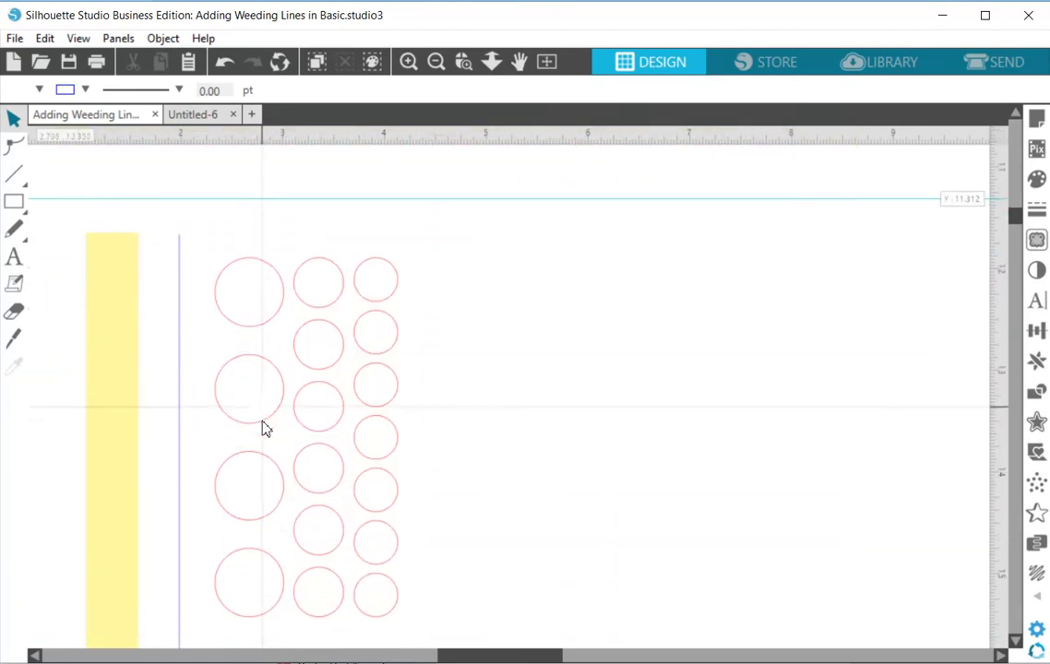
{"action": "scroll", "coordinate": [263, 429], "scroll_direction": "down", "scroll_amount": 2}
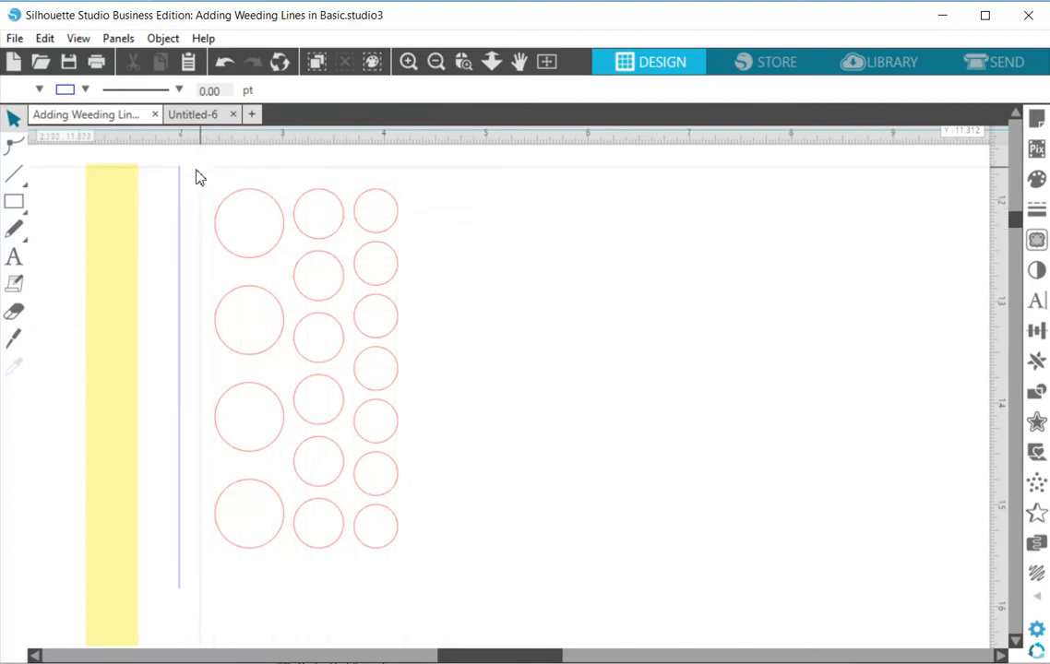
{"action": "left_click_drag", "start_coordinate": [197, 176], "coordinate": [438, 571]}
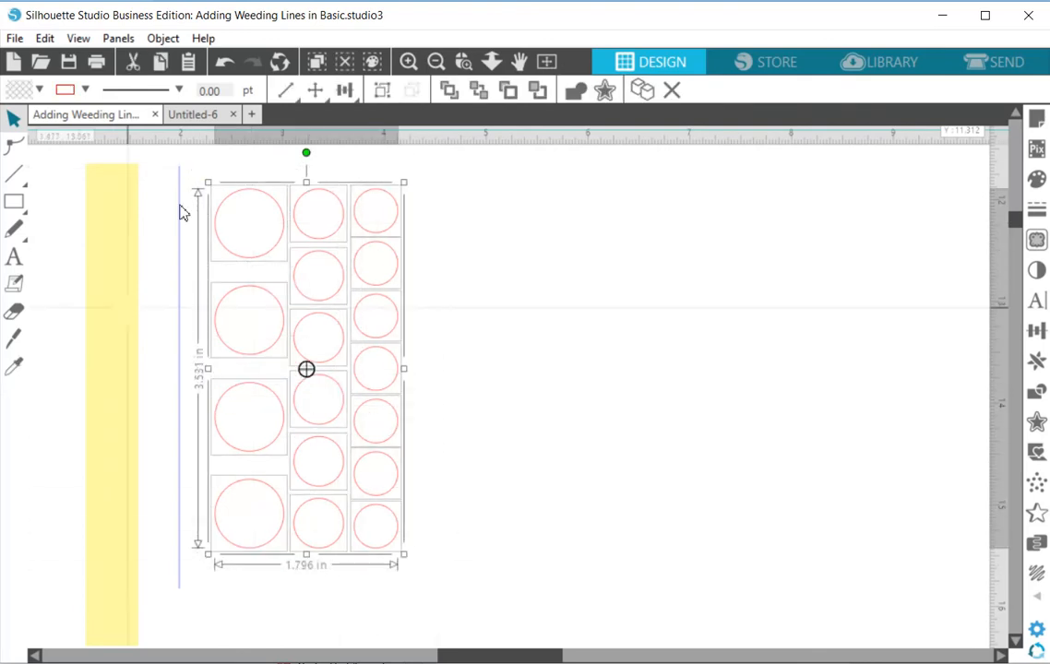
{"action": "left_click", "coordinate": [554, 452]}
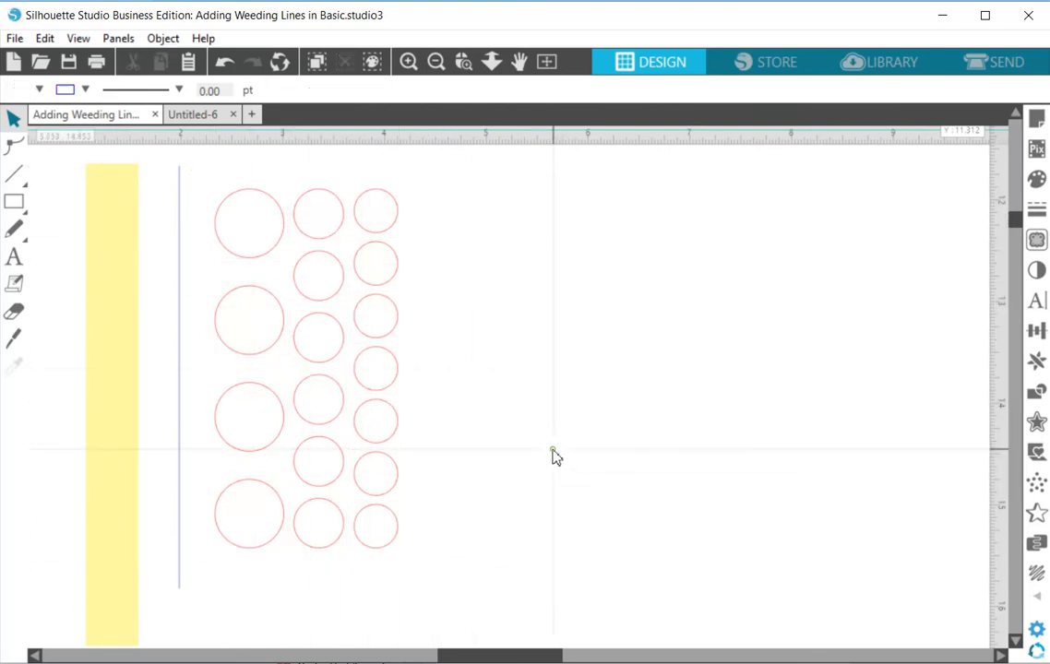
{"action": "mouse_move", "coordinate": [181, 333]}
{"action": "left_mouse_down"}
{"action": "mouse_move", "coordinate": [253, 334]}
{"action": "mouse_move", "coordinate": [250, 324]}
{"action": "mouse_move", "coordinate": [378, 337]}
{"action": "left_mouse_up"}
{"action": "left_click", "coordinate": [497, 390]}
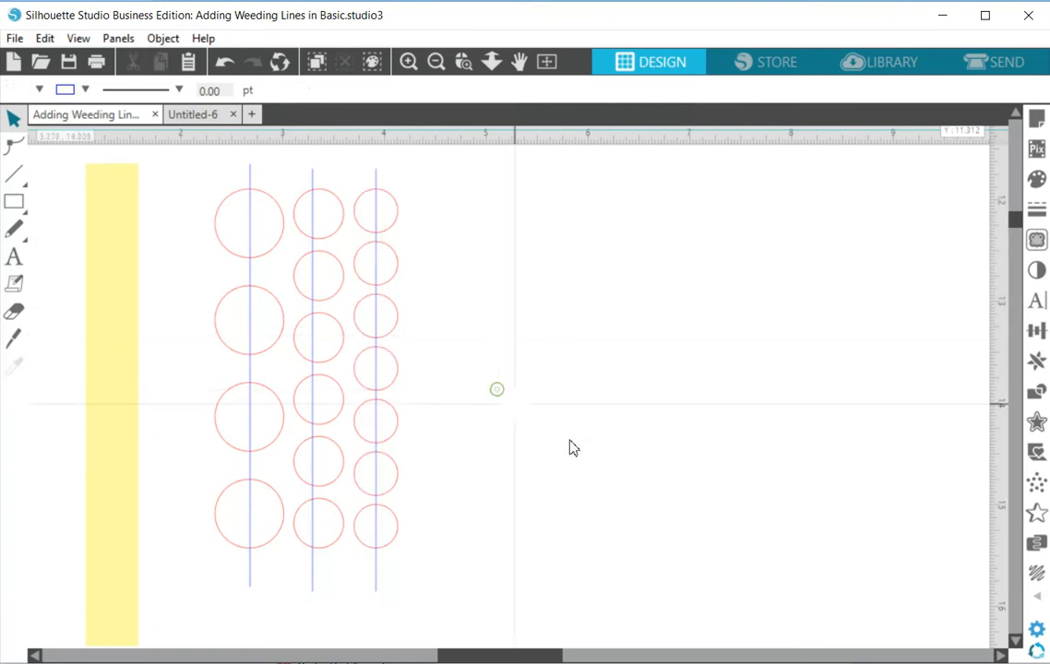
Step: Select every circle in the three columns without the weeding lines and group them
{"action": "left_click", "coordinate": [227, 209]}
{"action": "left_click", "coordinate": [174, 216]}
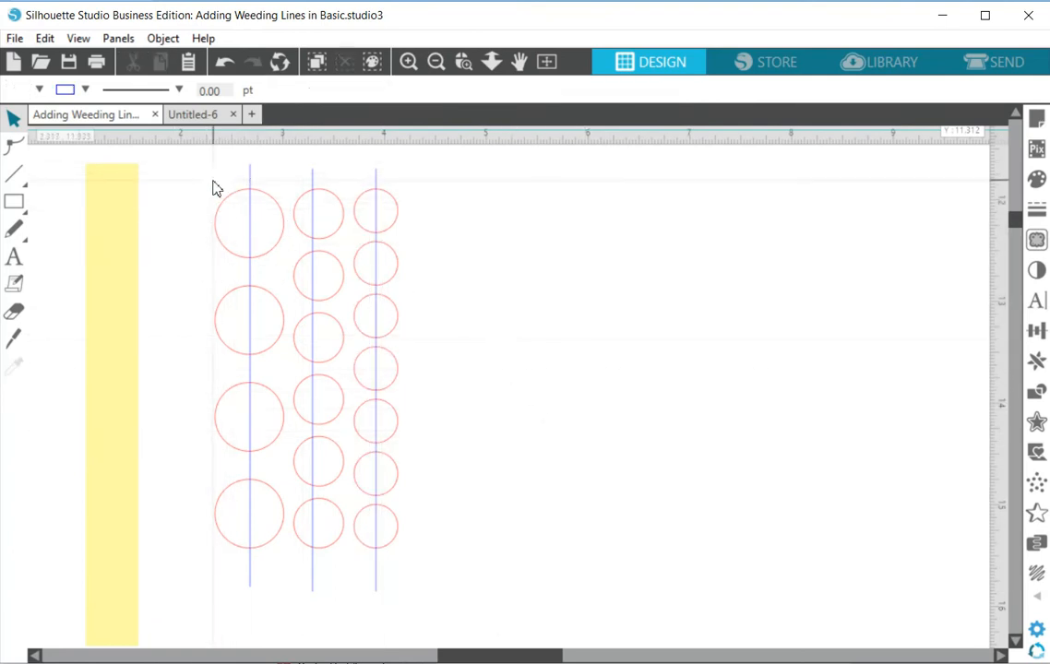
{"action": "left_click_drag", "start_coordinate": [213, 186], "coordinate": [227, 522]}
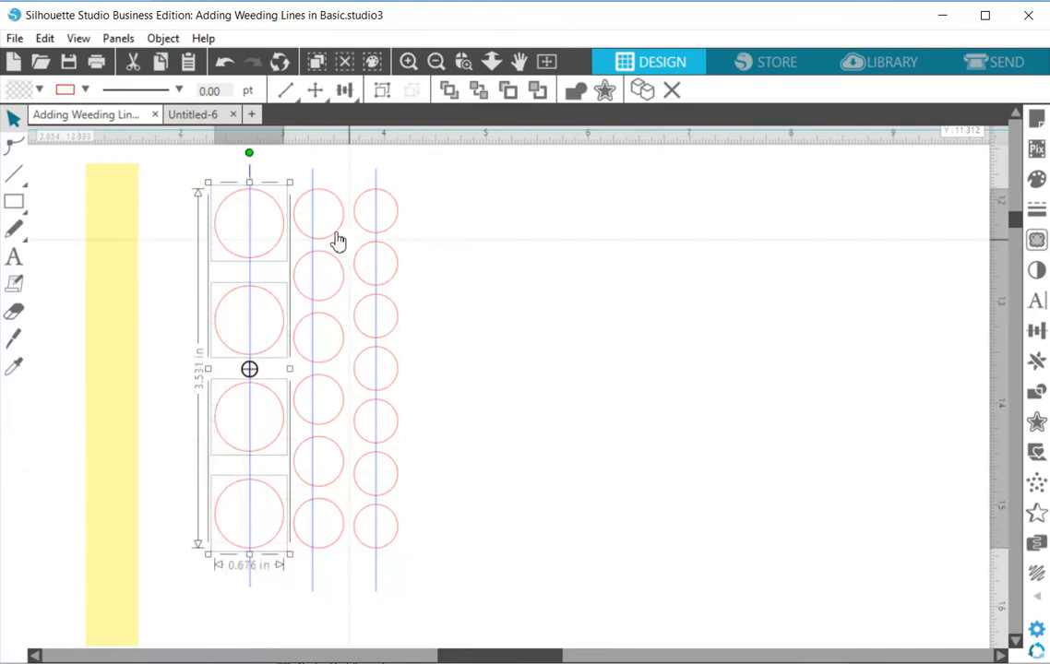
{"action": "left_click_drag", "start_coordinate": [339, 184], "coordinate": [335, 544]}
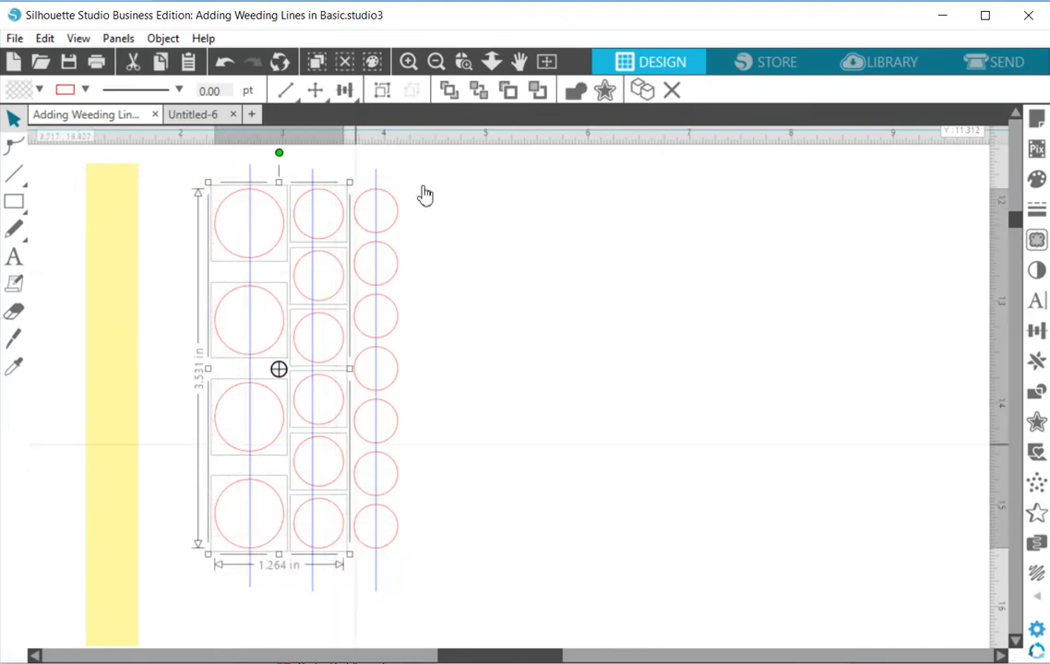
{"action": "left_click_drag", "start_coordinate": [407, 196], "coordinate": [402, 473]}
{"action": "right_click", "coordinate": [397, 551]}
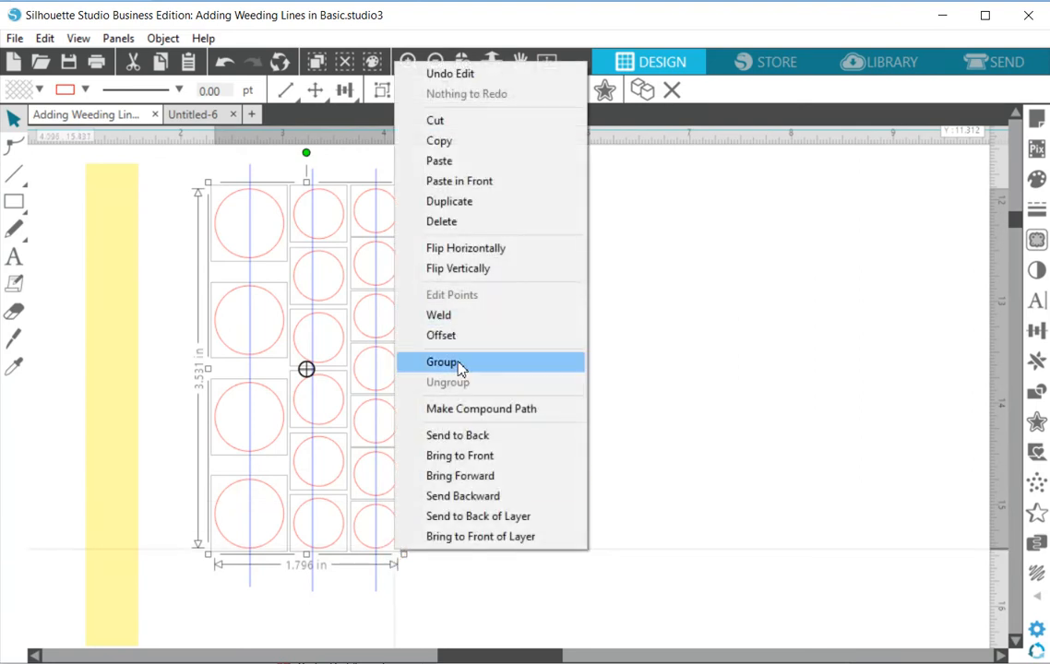
{"action": "left_click", "coordinate": [462, 362]}
Step: Make the three vertical weeding lines through the circles into one compound path
{"action": "left_click_drag", "start_coordinate": [228, 157], "coordinate": [411, 179]}
{"action": "right_click", "coordinate": [382, 179]}
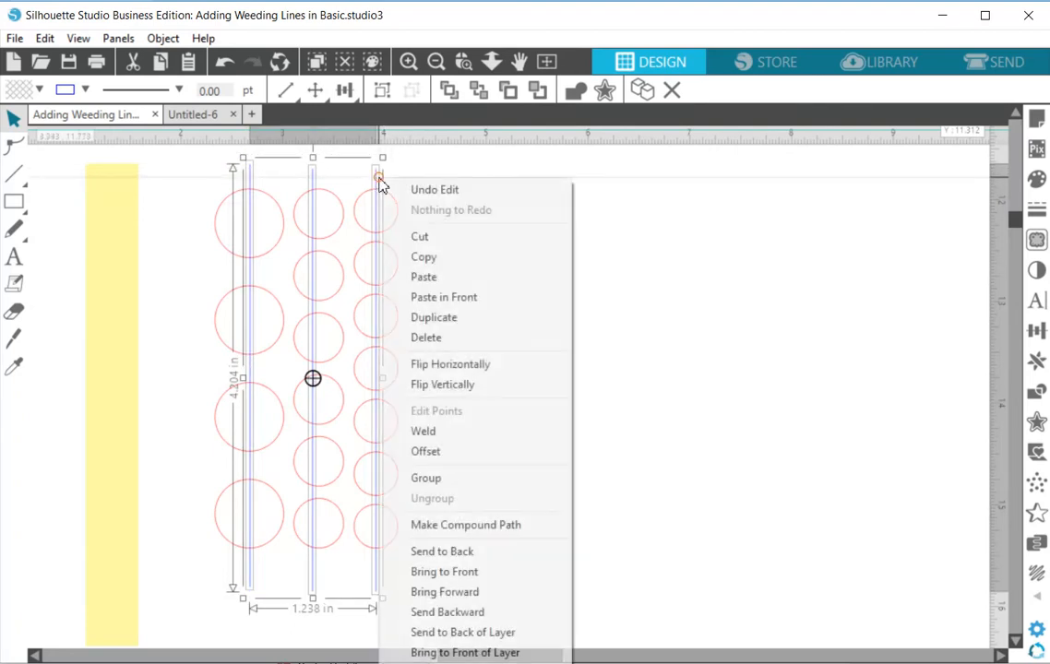
{"action": "left_click", "coordinate": [392, 526]}
{"action": "left_click", "coordinate": [466, 454]}
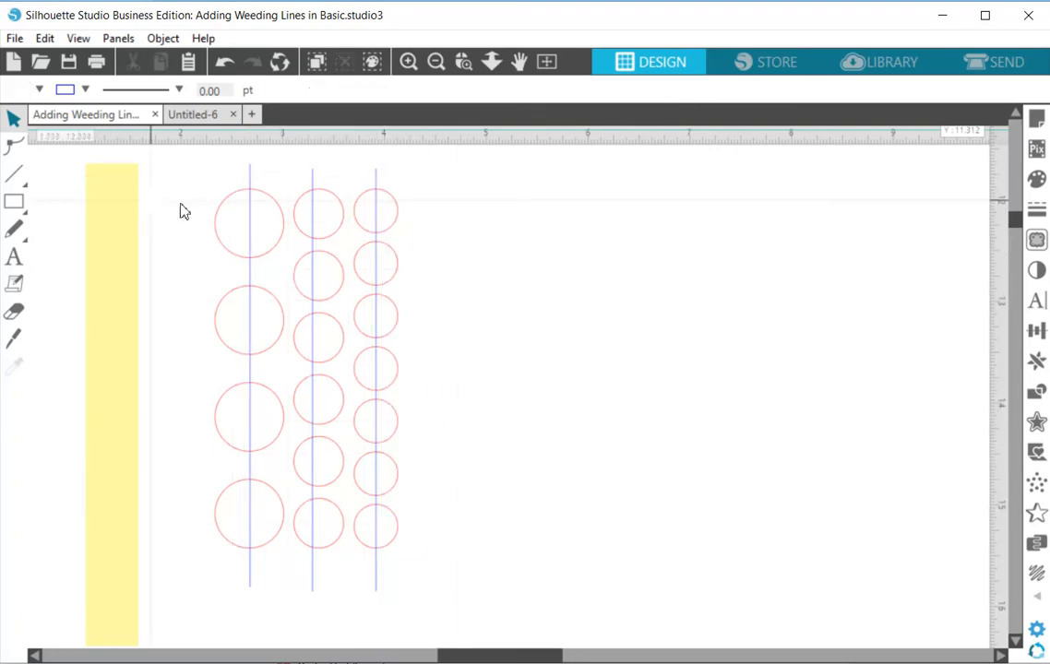
Step: Bring the circle group to the front of the weeding lines and copy it to the clipboard
{"action": "left_click", "coordinate": [225, 243]}
{"action": "right_click", "coordinate": [225, 243]}
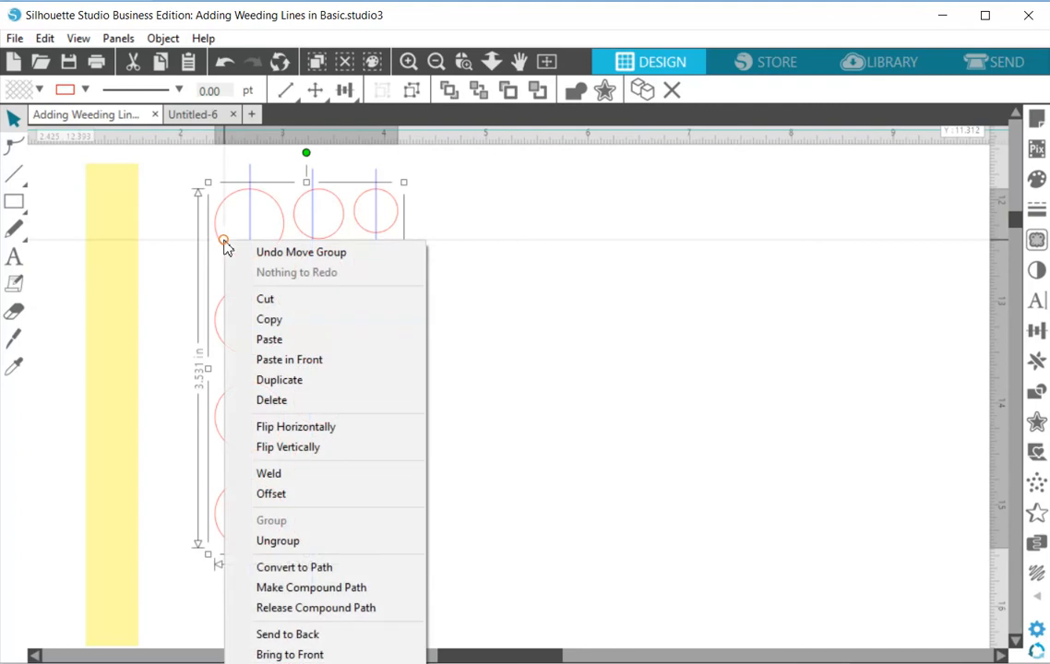
{"action": "left_click", "coordinate": [281, 654]}
{"action": "left_click", "coordinate": [489, 451]}
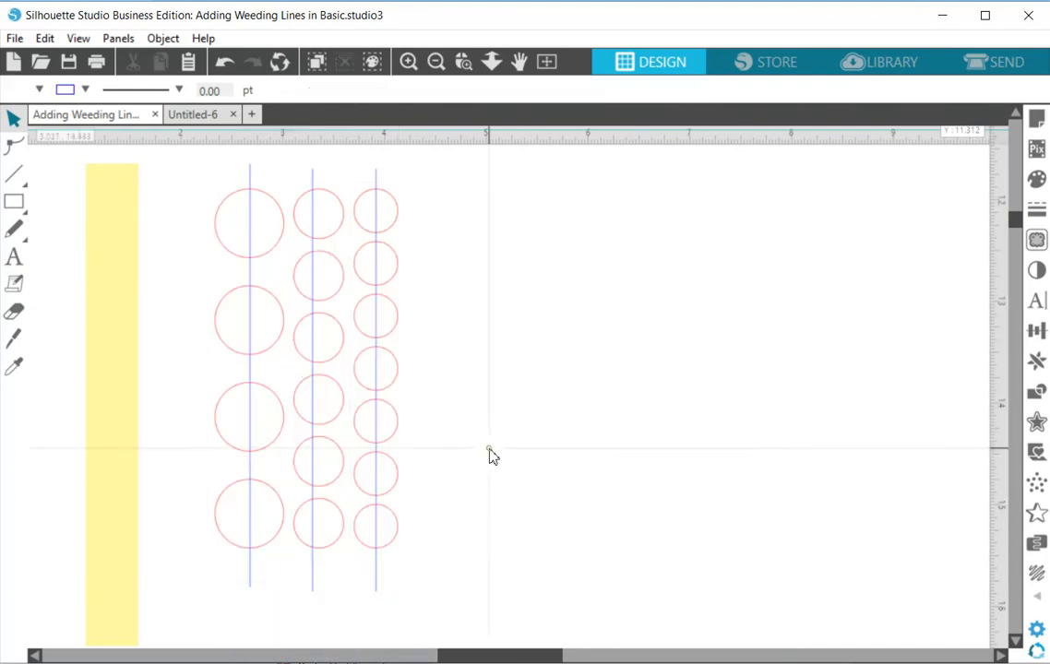
{"action": "left_click", "coordinate": [226, 199]}
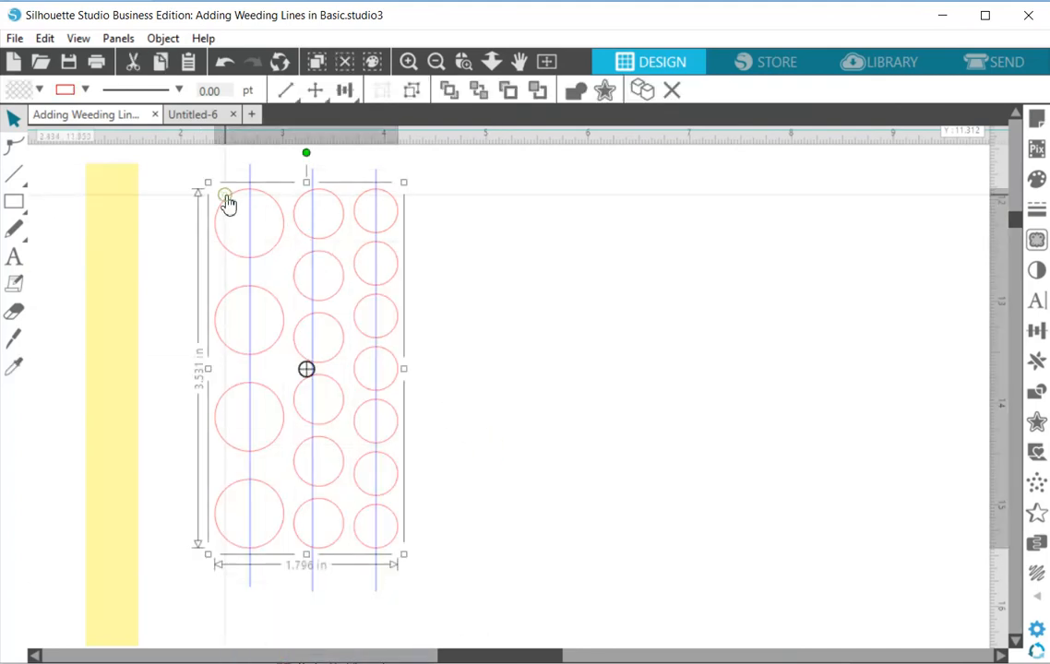
{"action": "right_click", "coordinate": [228, 205]}
{"action": "left_click", "coordinate": [251, 275]}
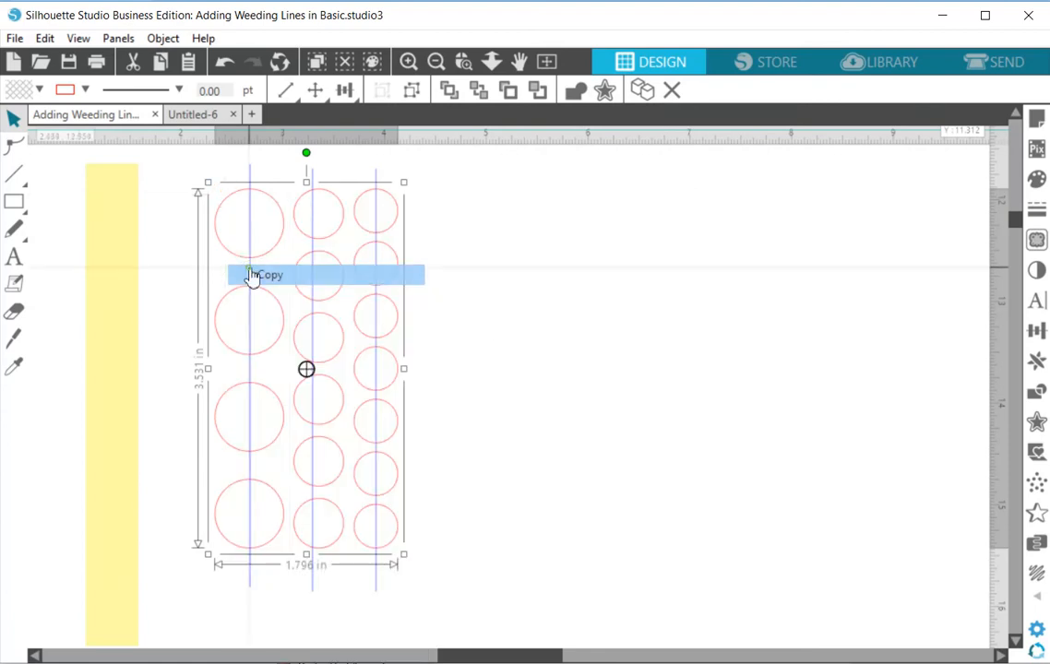
{"action": "left_click", "coordinate": [427, 323]}
Step: Subtract the circle group from the compound vertical weeding lines so that no line crosses a circle
{"action": "left_click_drag", "start_coordinate": [208, 172], "coordinate": [352, 280]}
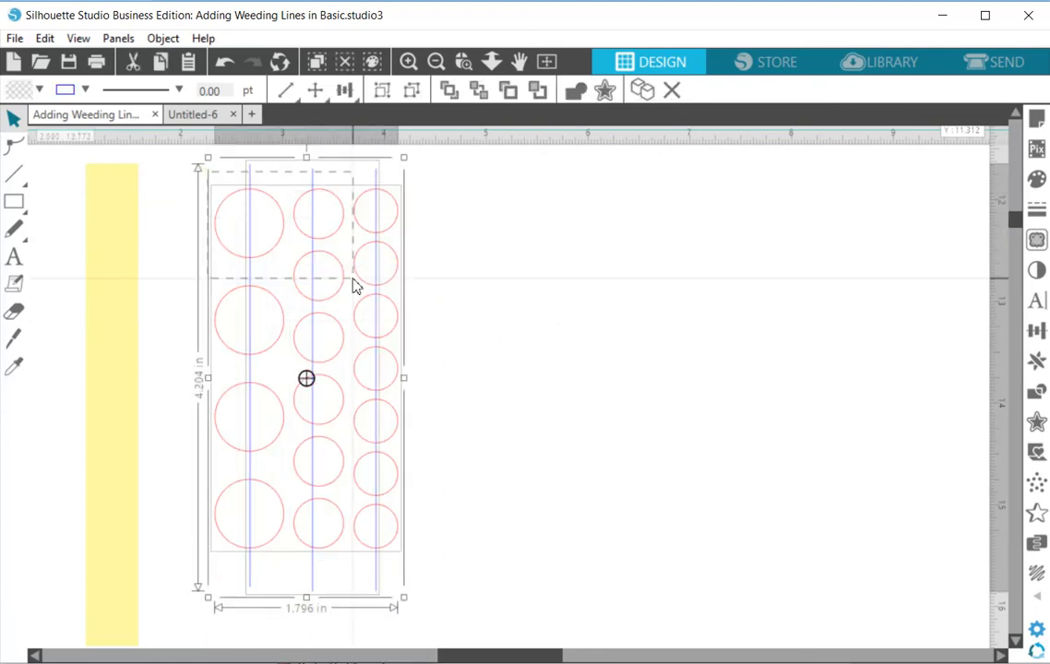
{"action": "left_click", "coordinate": [161, 40]}
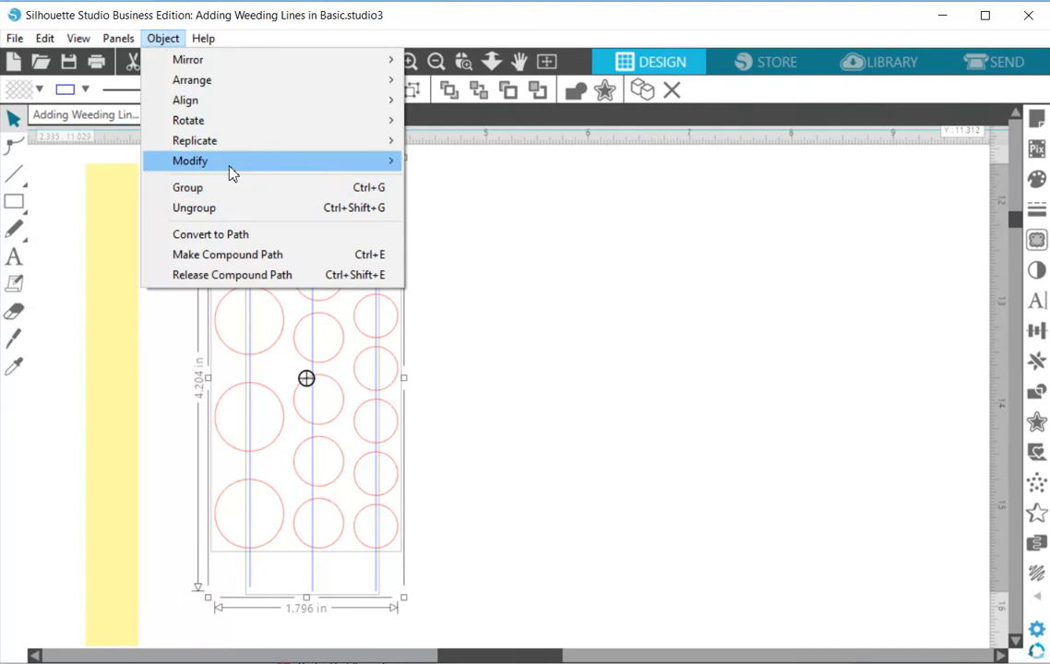
{"action": "mouse_move", "coordinate": [231, 164]}
{"action": "left_click", "coordinate": [460, 201]}
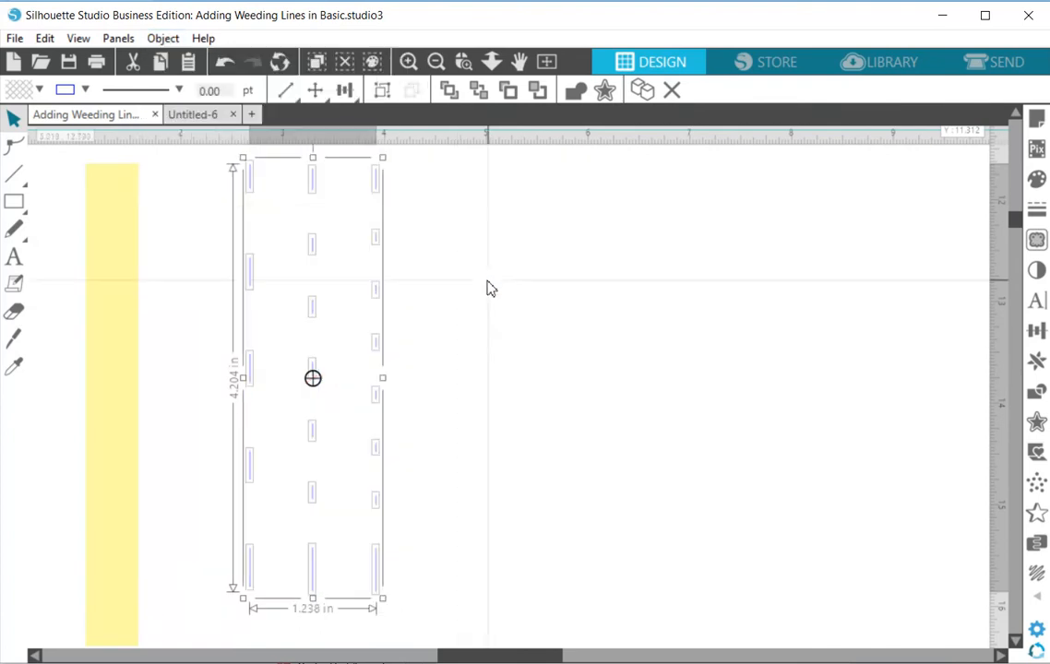
Step: Paste the copied circle group in front at its original place over the trimmed weeding lines
{"action": "right_click", "coordinate": [273, 245]}
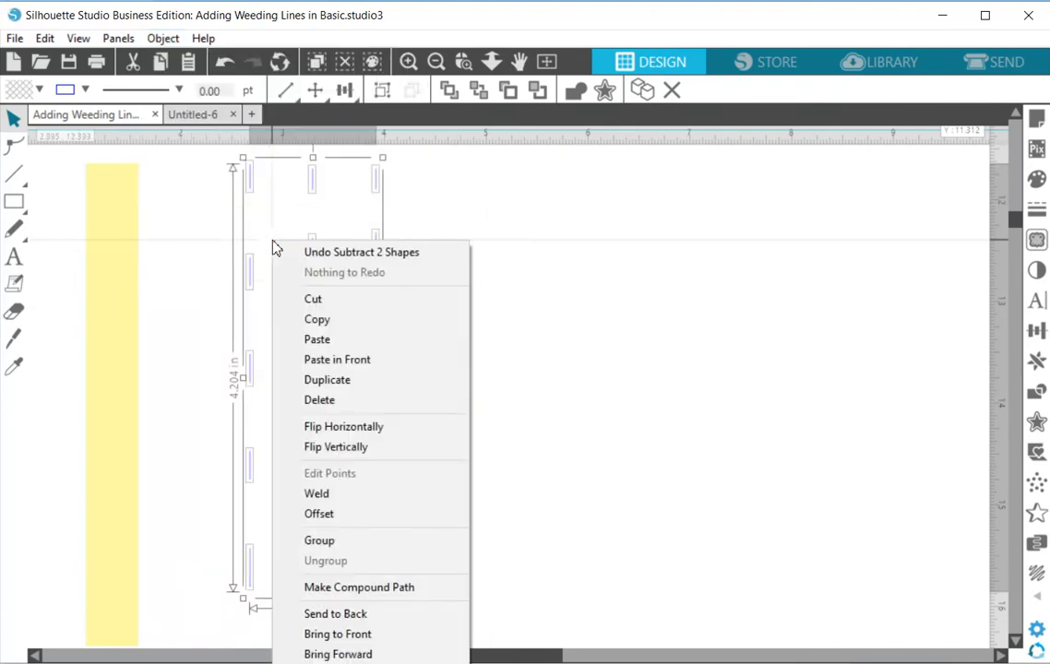
{"action": "left_click", "coordinate": [320, 362]}
{"action": "left_click", "coordinate": [460, 369]}
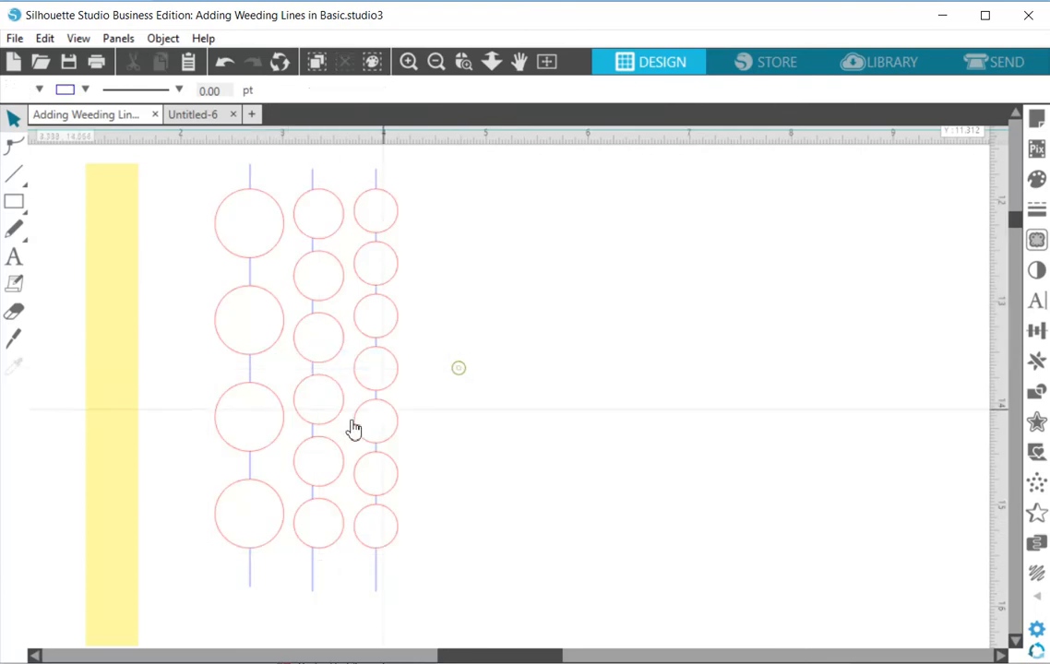
Step: Move the tall yellow strip over the gap between the first two columns of circles
{"action": "left_click_drag", "start_coordinate": [115, 316], "coordinate": [283, 310]}
{"action": "key", "text": "Escape"}
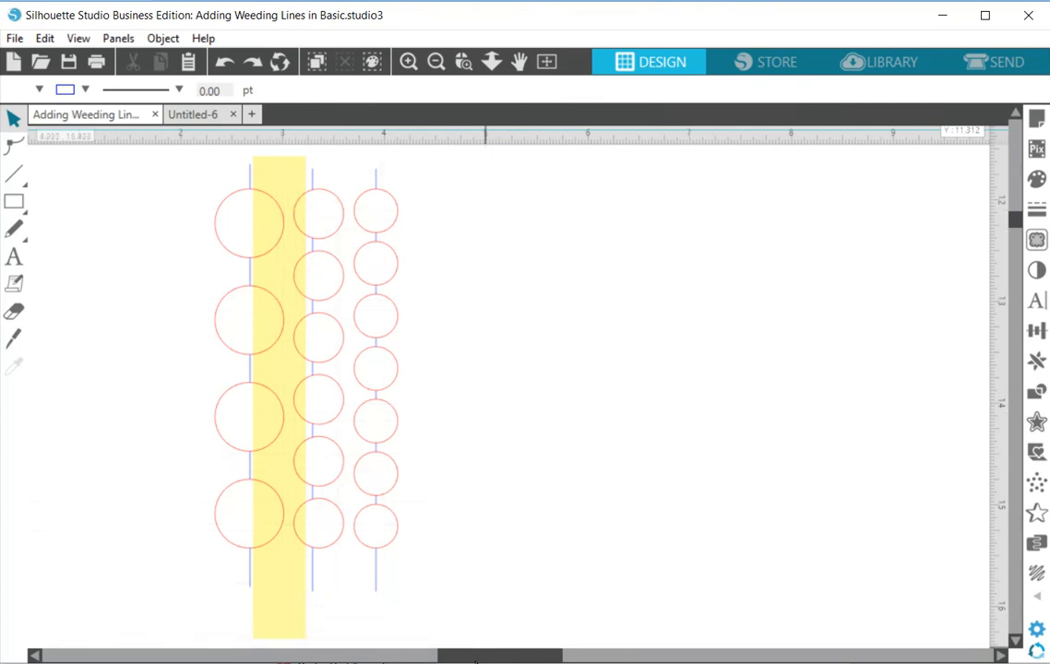
{"action": "left_click_drag", "start_coordinate": [501, 659], "coordinate": [773, 659]}
{"action": "scroll", "coordinate": [579, 449], "scroll_direction": "down", "scroll_amount": 1}
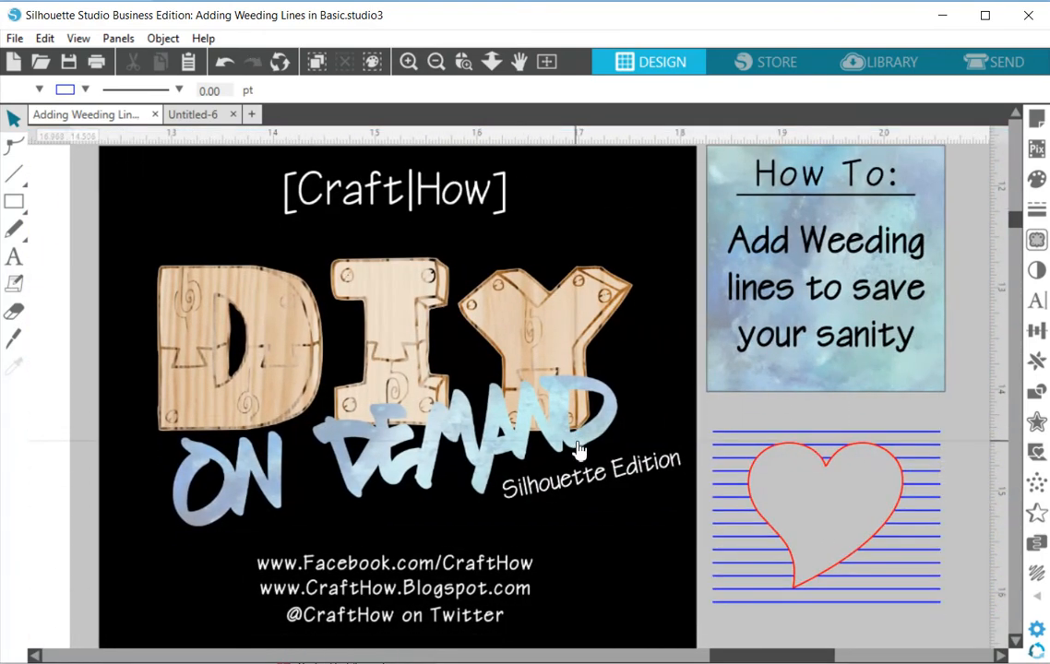